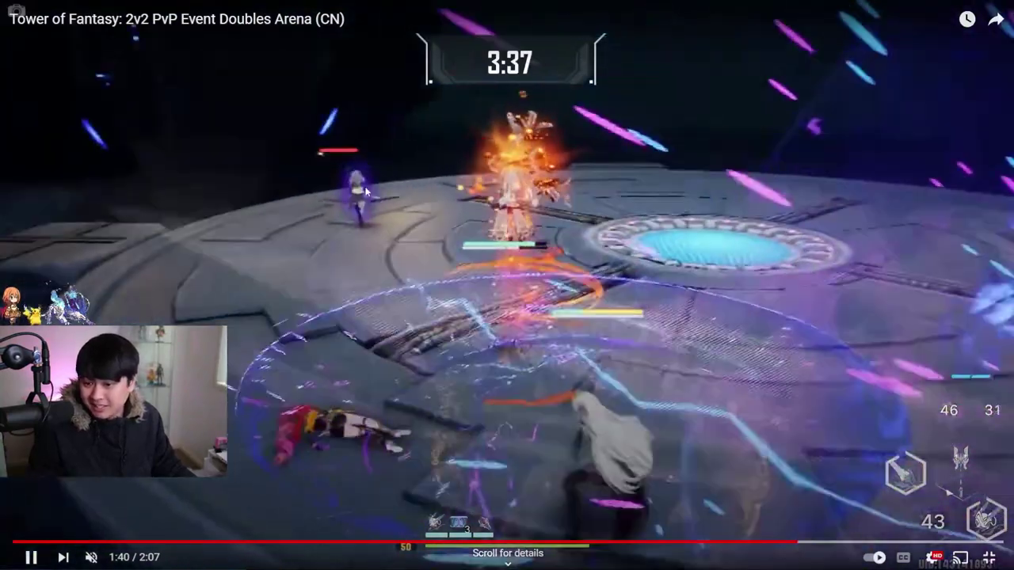
Skip ahead in the 2v2 PvP Doubles Arena video to the victory screen near its end and pause playback.
{"action": "key", "text": "l"}
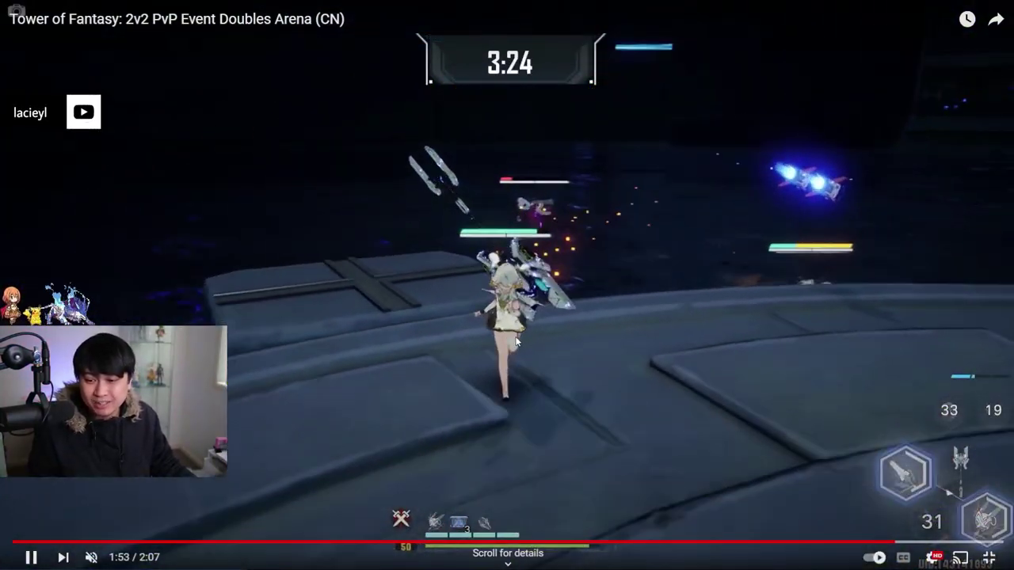
{"action": "left_click", "coordinate": [943, 541]}
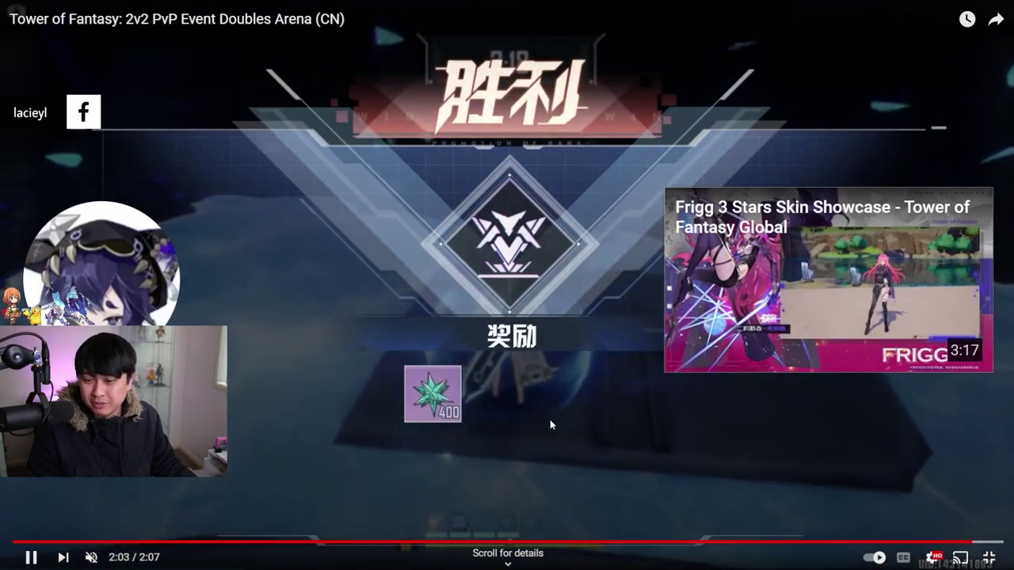
{"action": "left_click", "coordinate": [550, 419]}
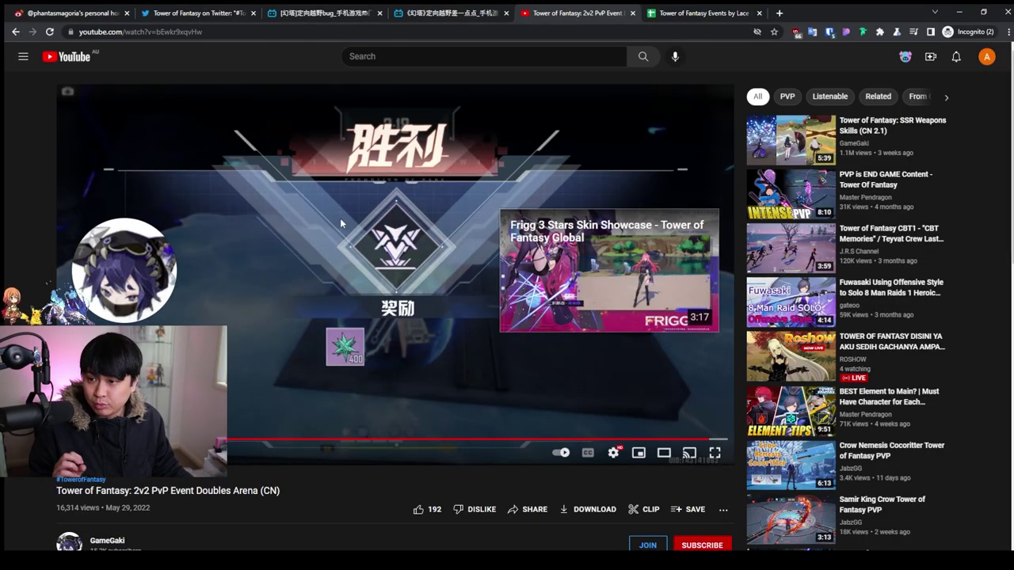
Check the Road of Strife event tweet, and look through the January 2022 posts on the game's Weibo page.
{"action": "left_click", "coordinate": [194, 13]}
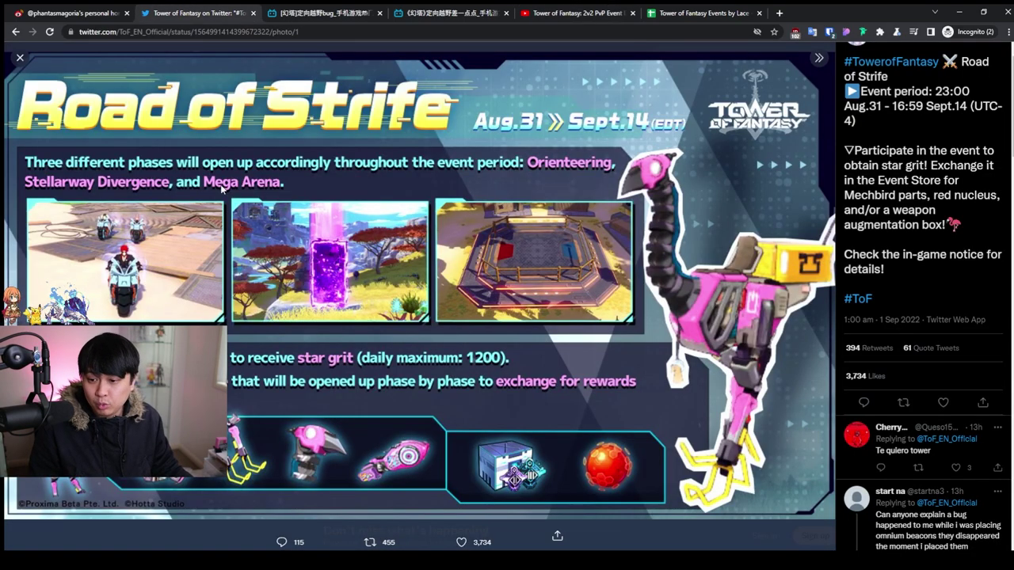
{"action": "left_click", "coordinate": [95, 13]}
{"action": "left_click", "coordinate": [688, 211]}
{"action": "scroll", "coordinate": [461, 305], "scroll_direction": "down", "scroll_amount": 7}
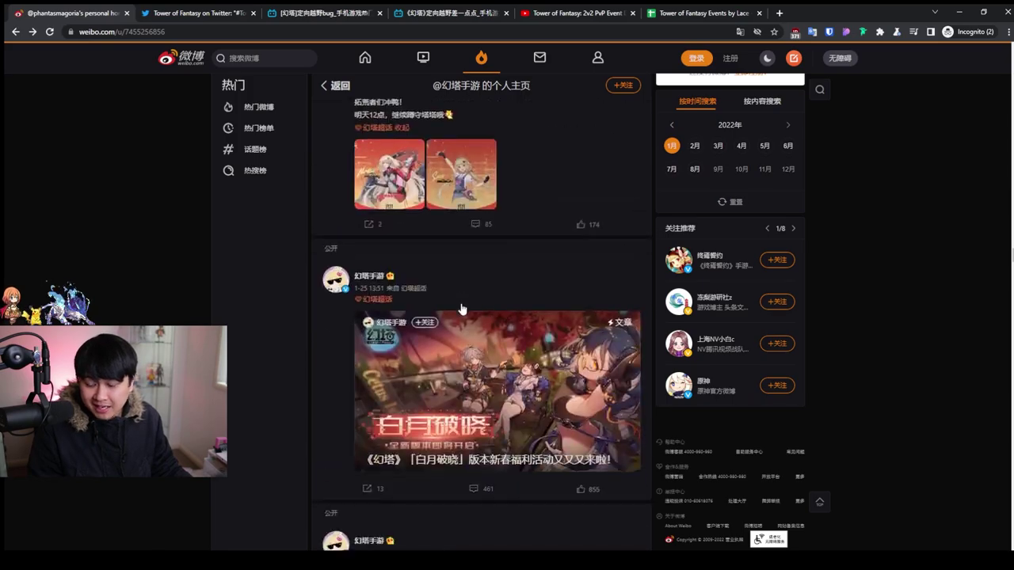
{"action": "scroll", "coordinate": [461, 307], "scroll_direction": "down", "scroll_amount": 3}
{"action": "scroll", "coordinate": [461, 308], "scroll_direction": "up", "scroll_amount": 4}
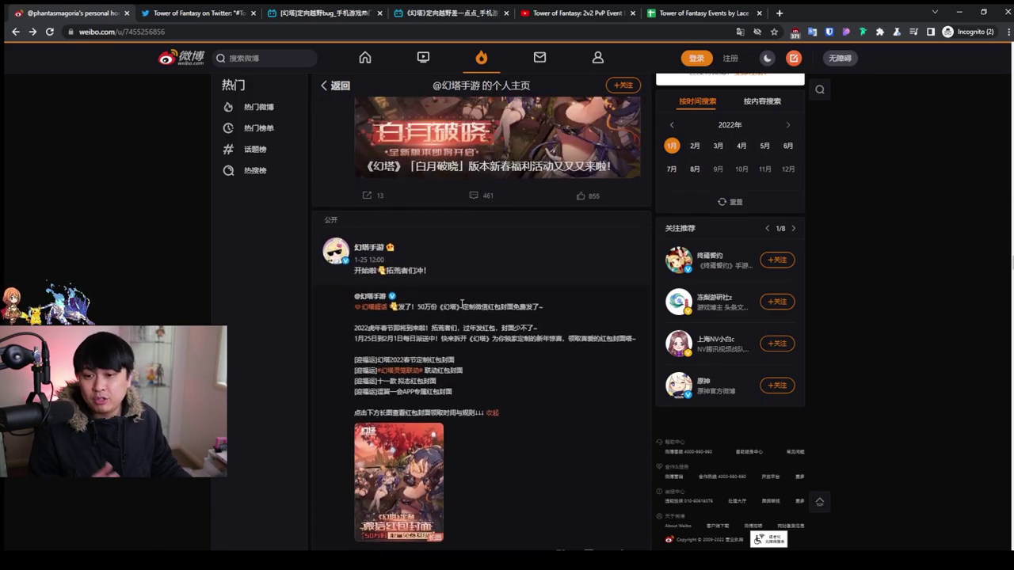
{"action": "scroll", "coordinate": [462, 308], "scroll_direction": "up", "scroll_amount": 5}
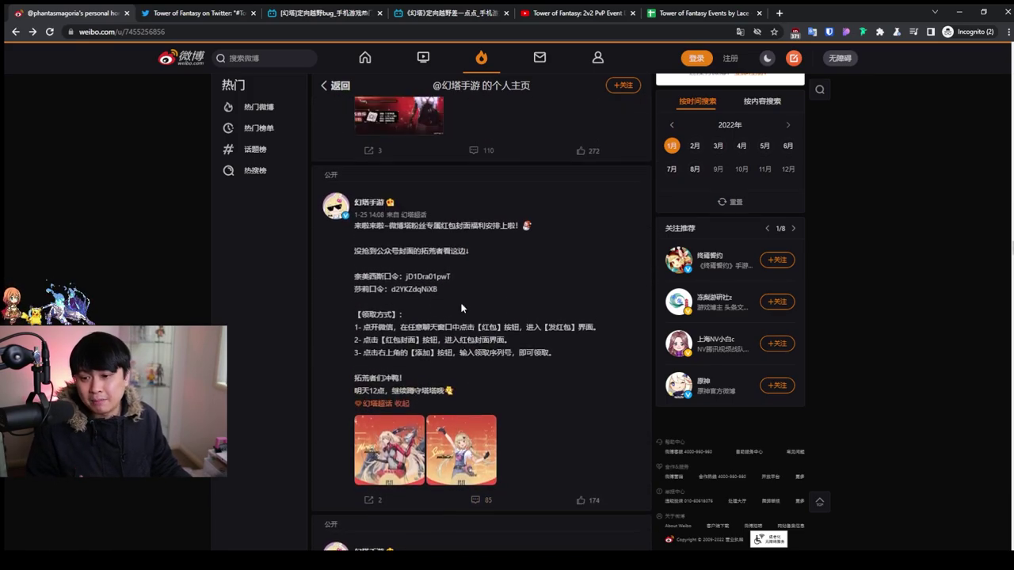
Switch to the Tower of Fantasy Events spreadsheet and highlight the Gold x100 daily-limit row beneath the item list.
{"action": "left_click", "coordinate": [666, 9]}
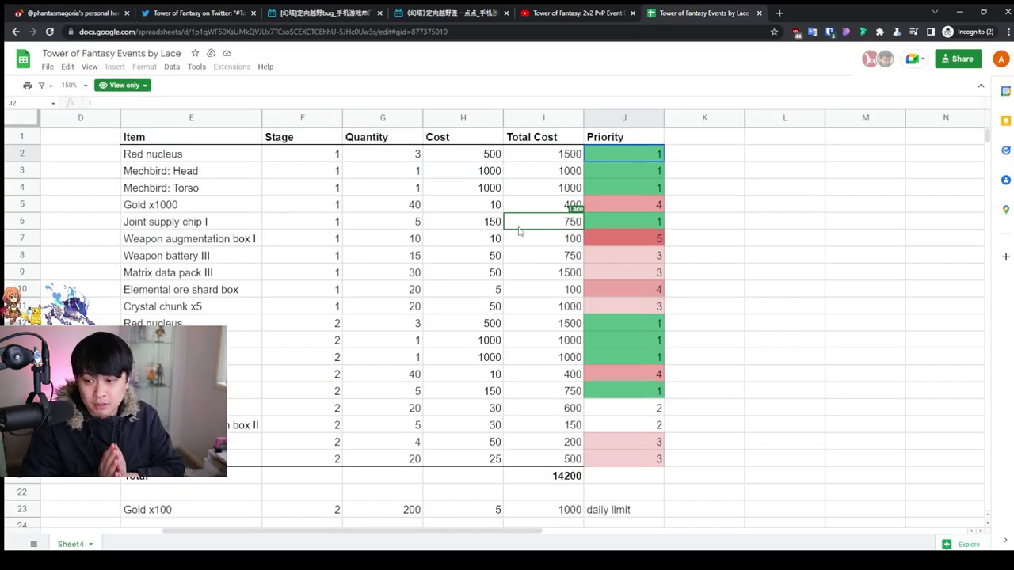
{"action": "scroll", "coordinate": [444, 234], "scroll_direction": "left", "scroll_amount": 2}
{"action": "left_click", "coordinate": [362, 235]}
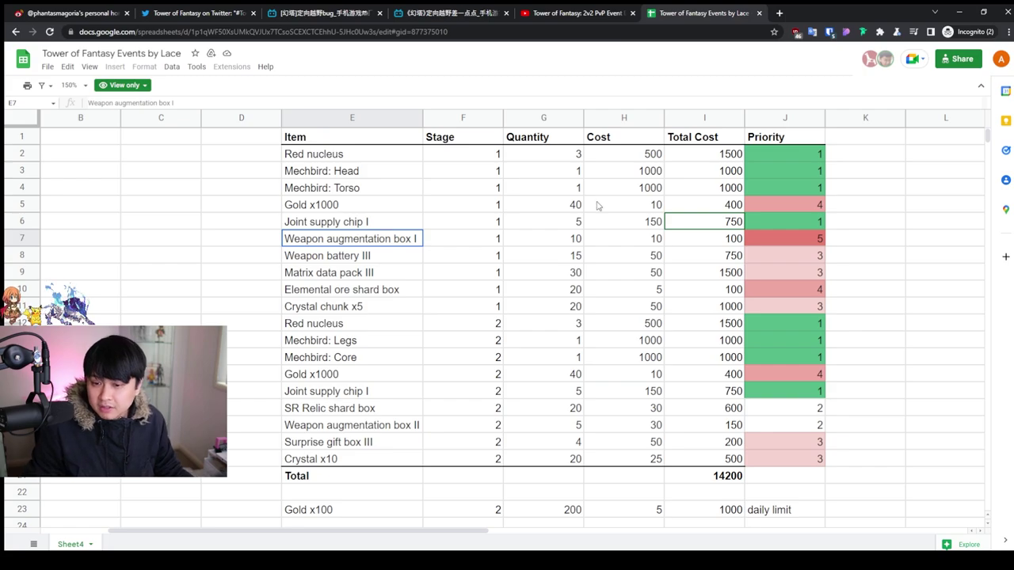
{"action": "scroll", "coordinate": [582, 285], "scroll_direction": "down", "scroll_amount": 2}
{"action": "scroll", "coordinate": [584, 297], "scroll_direction": "down", "scroll_amount": 1}
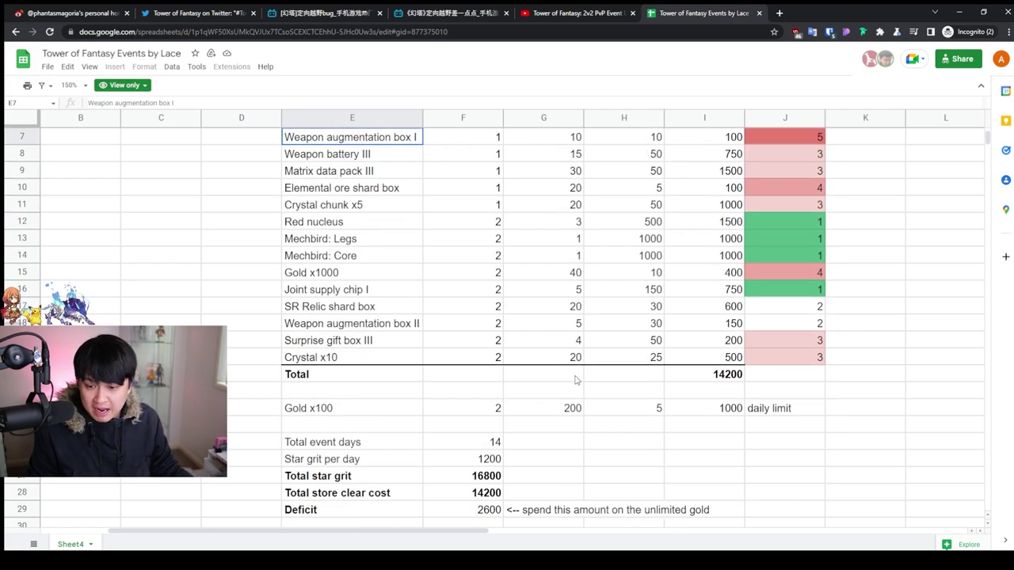
{"action": "left_click_drag", "start_coordinate": [761, 412], "coordinate": [382, 415]}
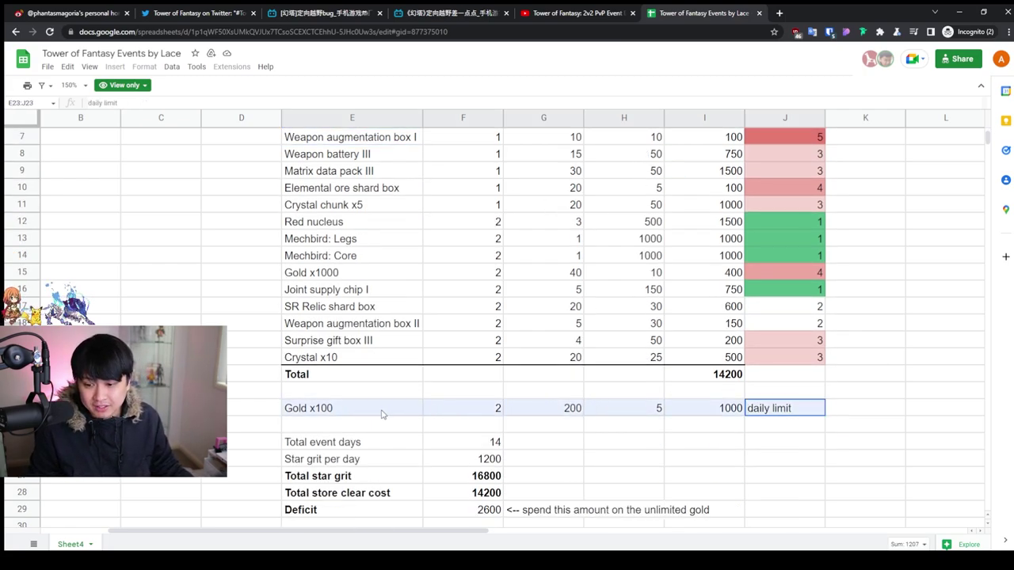
{"action": "scroll", "coordinate": [435, 388], "scroll_direction": "down", "scroll_amount": 1}
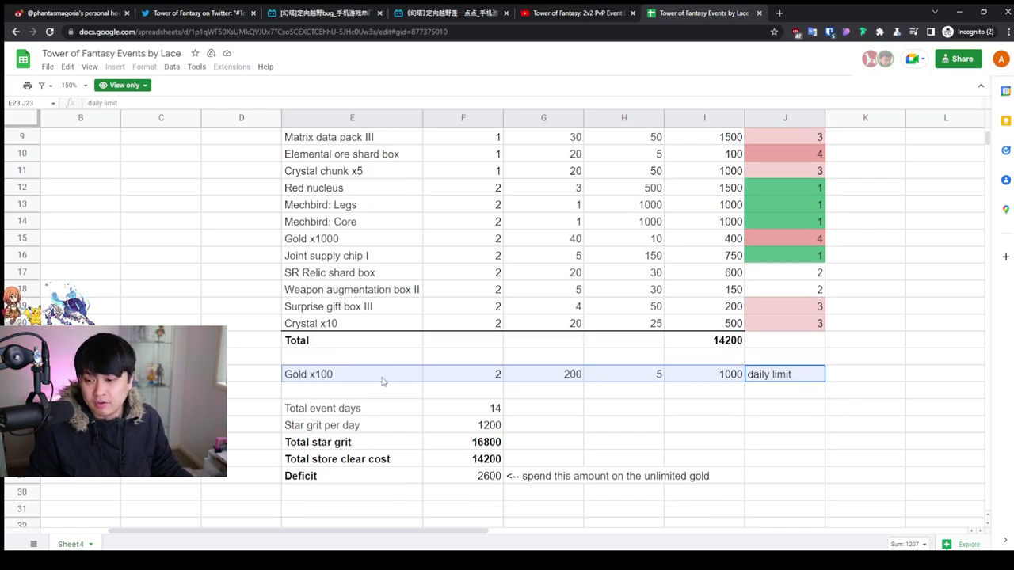
Highlight the store item list from the first Red nucleus row, and the stage, quantity and cost cells of the Gold x100 row.
{"action": "scroll", "coordinate": [411, 377], "scroll_direction": "up", "scroll_amount": 4}
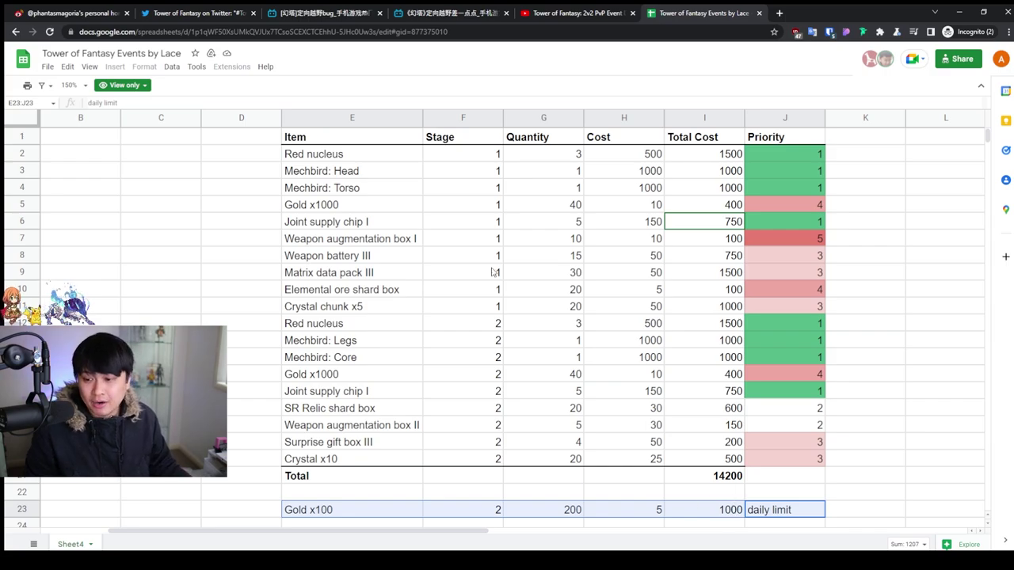
{"action": "left_click_drag", "start_coordinate": [343, 154], "coordinate": [716, 440]}
{"action": "left_click", "coordinate": [725, 437]}
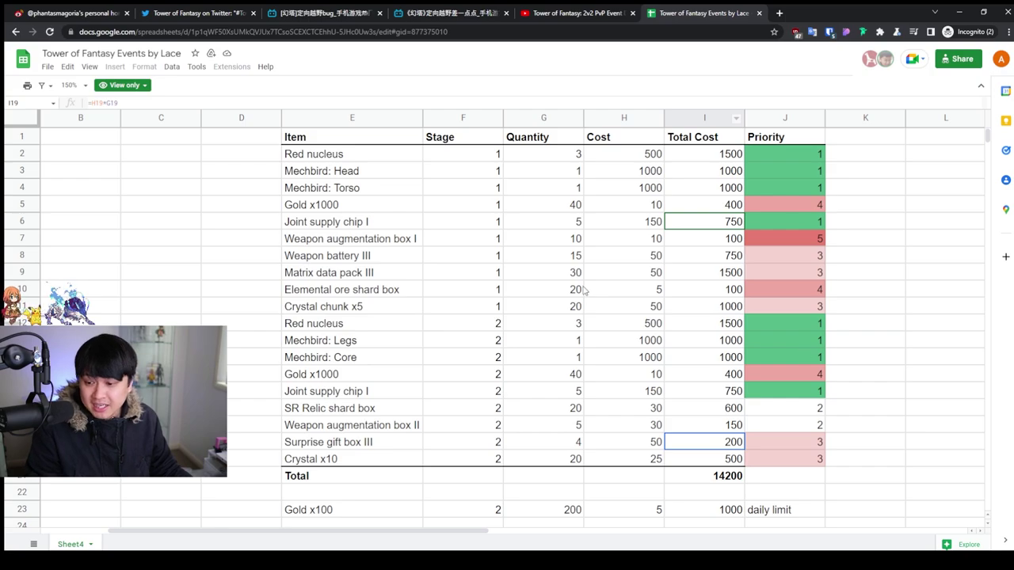
{"action": "scroll", "coordinate": [466, 362], "scroll_direction": "down", "scroll_amount": 3}
{"action": "scroll", "coordinate": [475, 380], "scroll_direction": "up", "scroll_amount": 2}
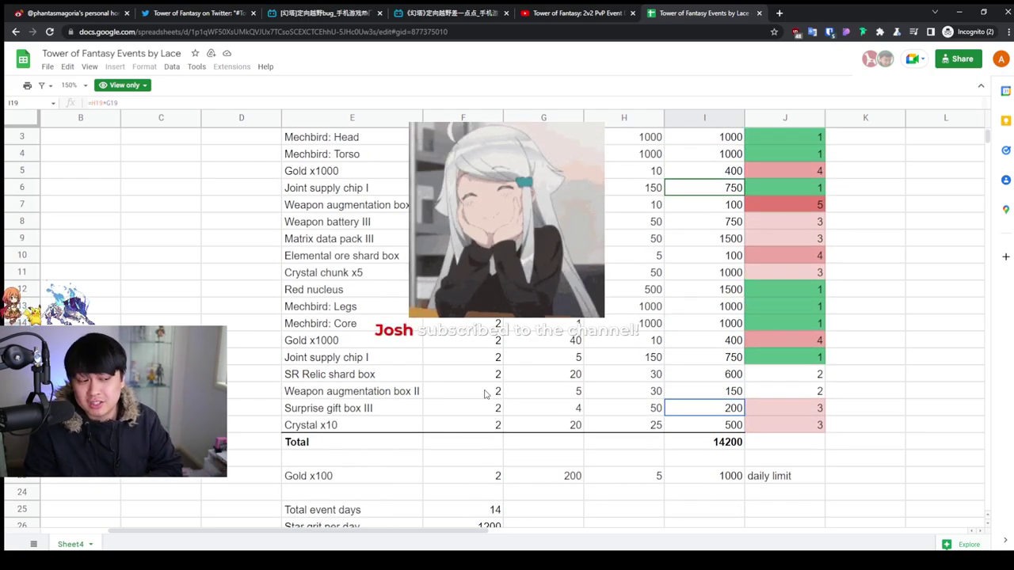
{"action": "scroll", "coordinate": [531, 396], "scroll_direction": "down", "scroll_amount": 1}
{"action": "left_click_drag", "start_coordinate": [465, 442], "coordinate": [607, 441]}
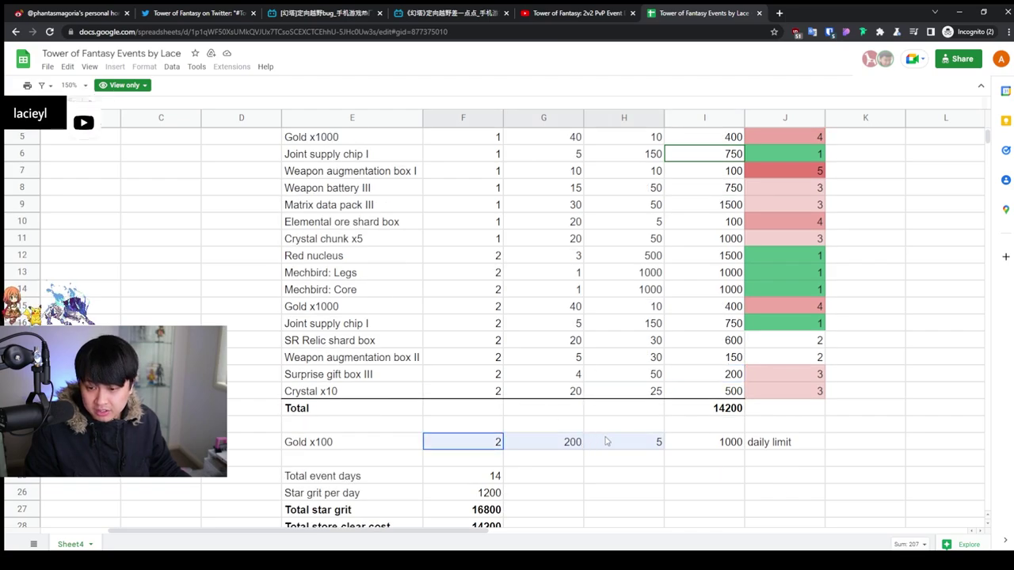
Point out the priority 1 items of both stages: Red nucleus, the Mechbird parts and Joint supply chip I.
{"action": "scroll", "coordinate": [507, 410], "scroll_direction": "up", "scroll_amount": 2}
{"action": "left_click", "coordinate": [396, 171]}
{"action": "left_click", "coordinate": [377, 159]}
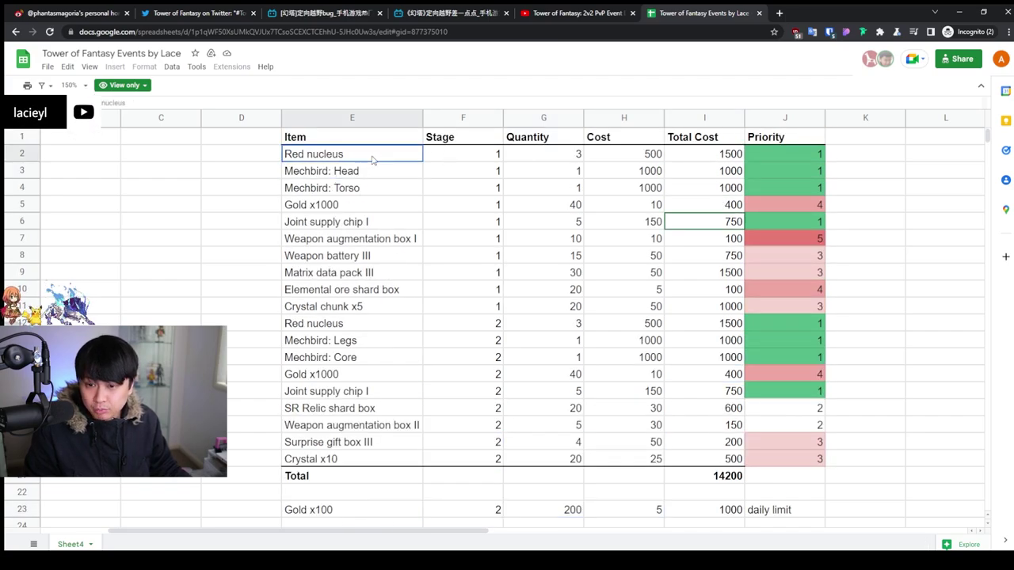
{"action": "left_click", "coordinate": [772, 188]}
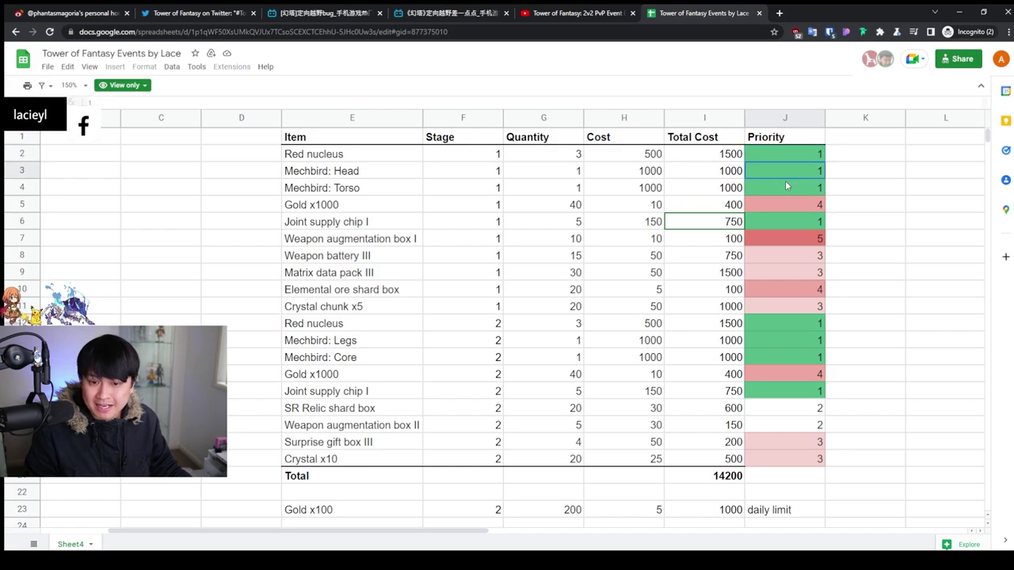
{"action": "left_click", "coordinate": [777, 221]}
{"action": "left_click", "coordinate": [375, 221]}
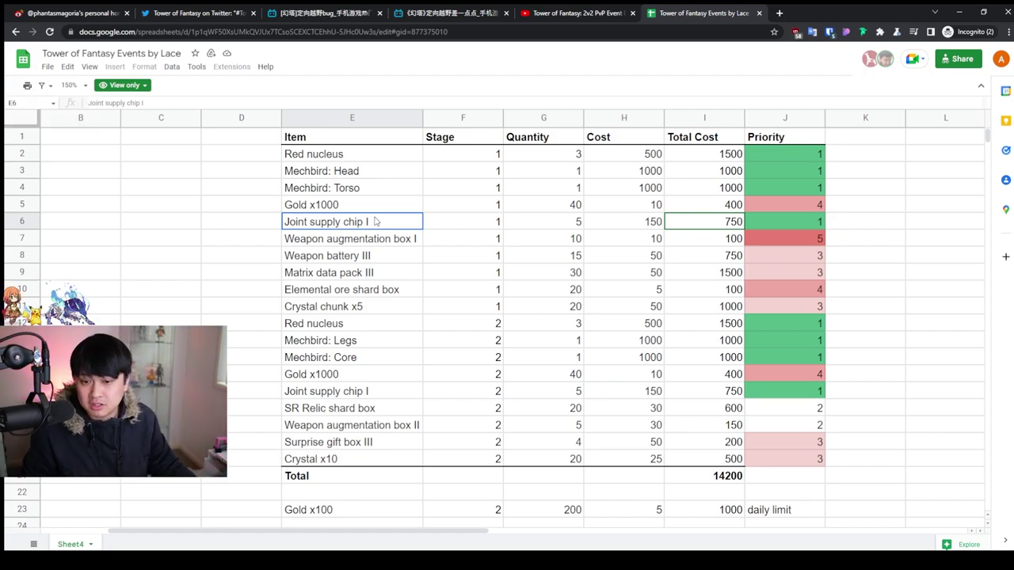
{"action": "left_click", "coordinate": [804, 225]}
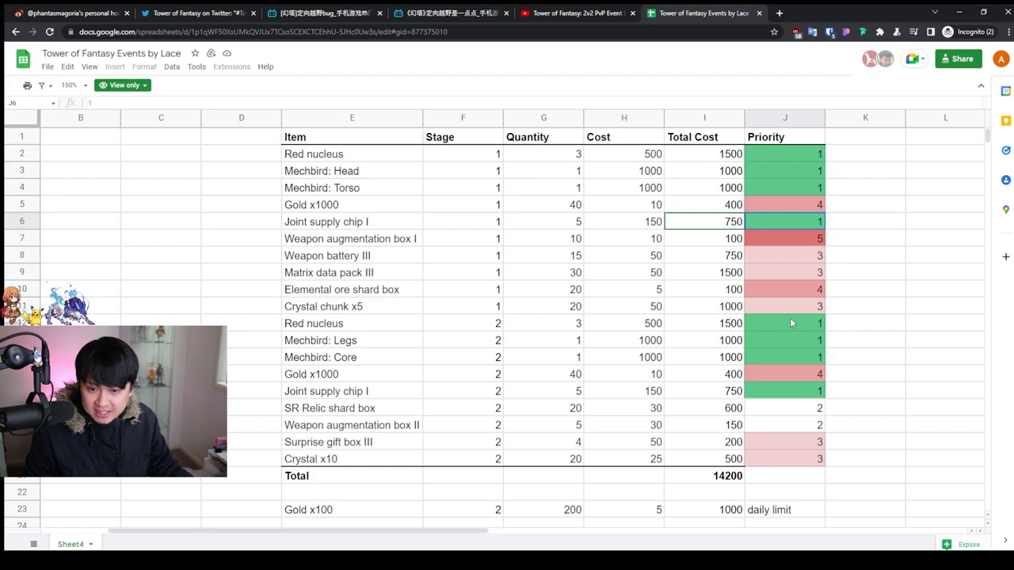
{"action": "left_click_drag", "start_coordinate": [790, 322], "coordinate": [401, 361]}
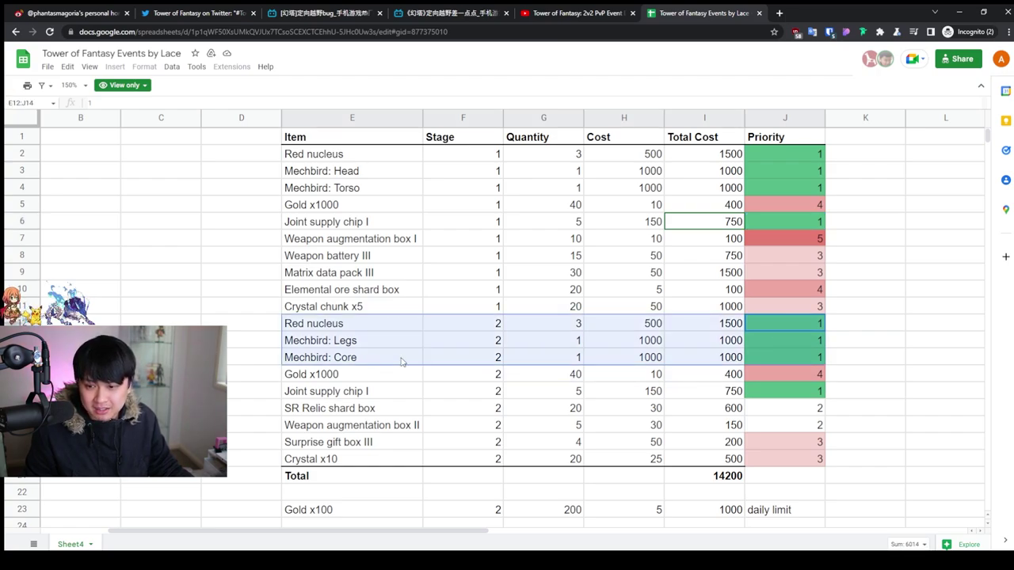
{"action": "left_click_drag", "start_coordinate": [756, 395], "coordinate": [396, 388]}
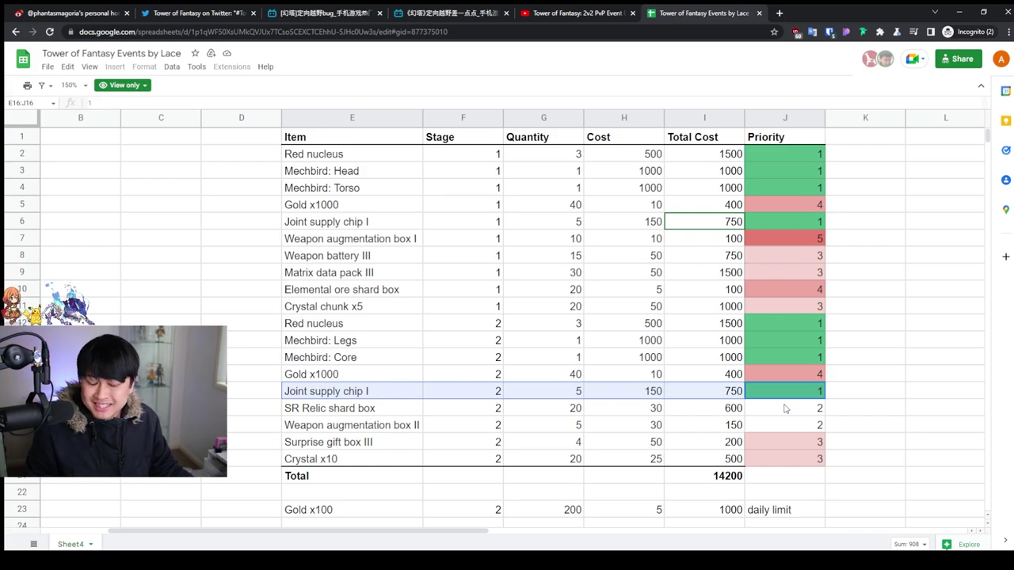
Highlight the two priority 2 rows of stage 2, and the Weapon battery III and Matrix data pack III rows.
{"action": "left_click_drag", "start_coordinate": [784, 407], "coordinate": [349, 420]}
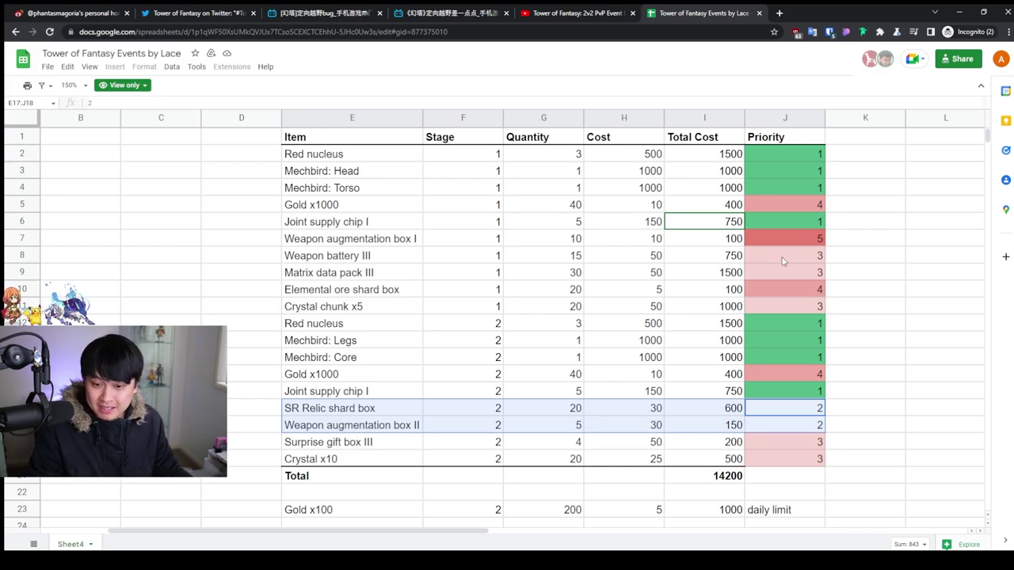
{"action": "left_click_drag", "start_coordinate": [788, 262], "coordinate": [372, 257]}
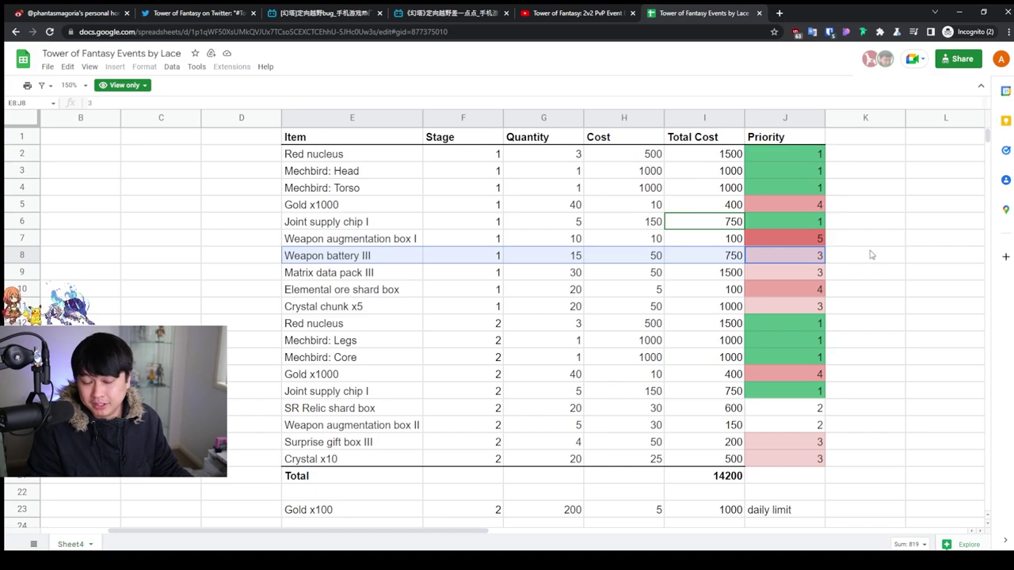
{"action": "left_click", "coordinate": [790, 259]}
{"action": "left_click_drag", "start_coordinate": [790, 258], "coordinate": [373, 280]}
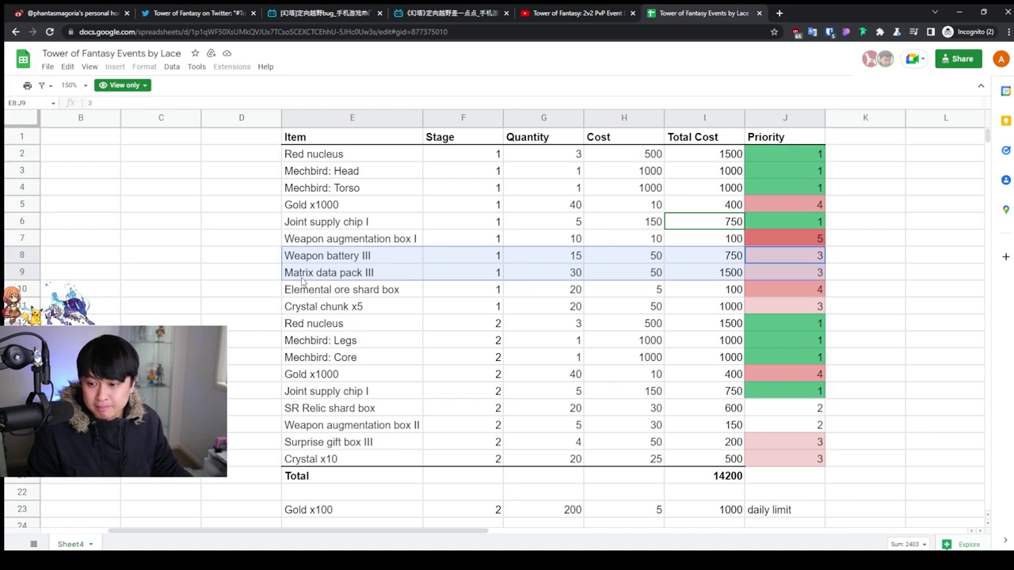
Highlight the priority 3 rows Crystal chunk x5, Crystal x10 and Matrix data pack III to review their costs.
{"action": "left_click_drag", "start_coordinate": [768, 308], "coordinate": [358, 305]}
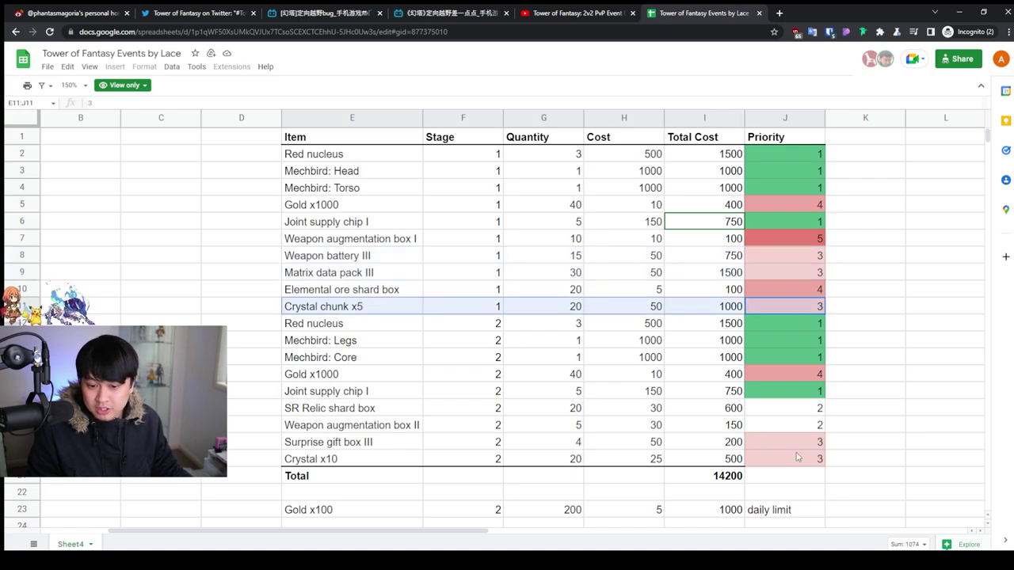
{"action": "left_click_drag", "start_coordinate": [785, 459], "coordinate": [372, 467]}
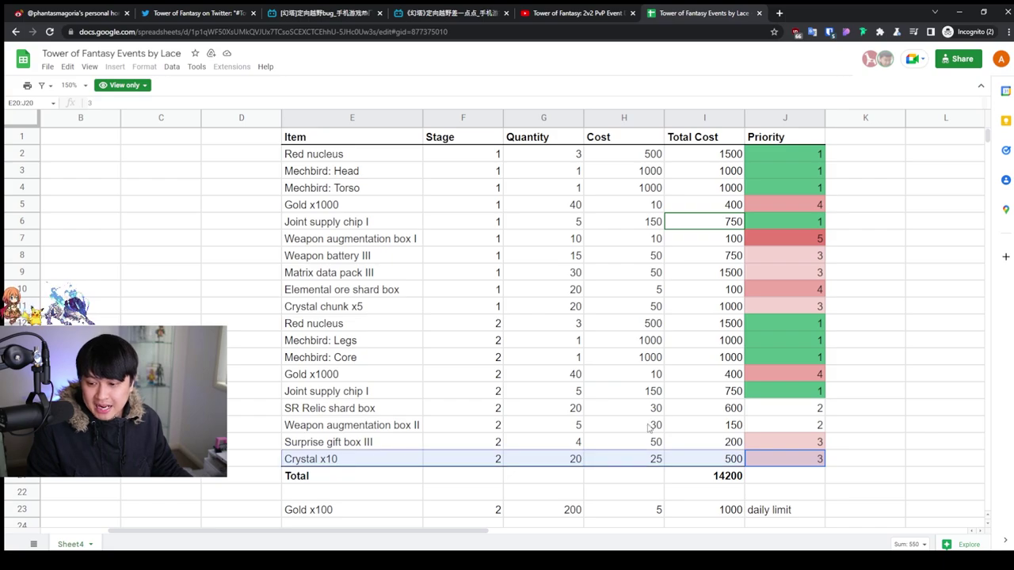
{"action": "mouse_move", "coordinate": [774, 444]}
{"action": "left_mouse_down"}
{"action": "mouse_move", "coordinate": [389, 446]}
{"action": "mouse_move", "coordinate": [761, 443]}
{"action": "mouse_move", "coordinate": [785, 453]}
{"action": "left_mouse_up"}
{"action": "left_click", "coordinate": [386, 443]}
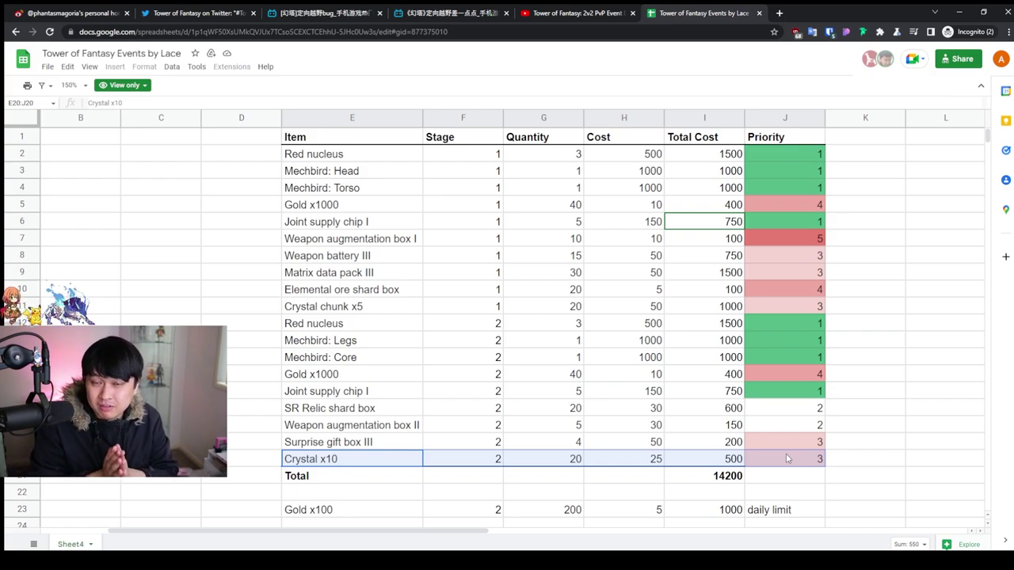
{"action": "left_click_drag", "start_coordinate": [383, 310], "coordinate": [795, 309], "text": "ctrl"}
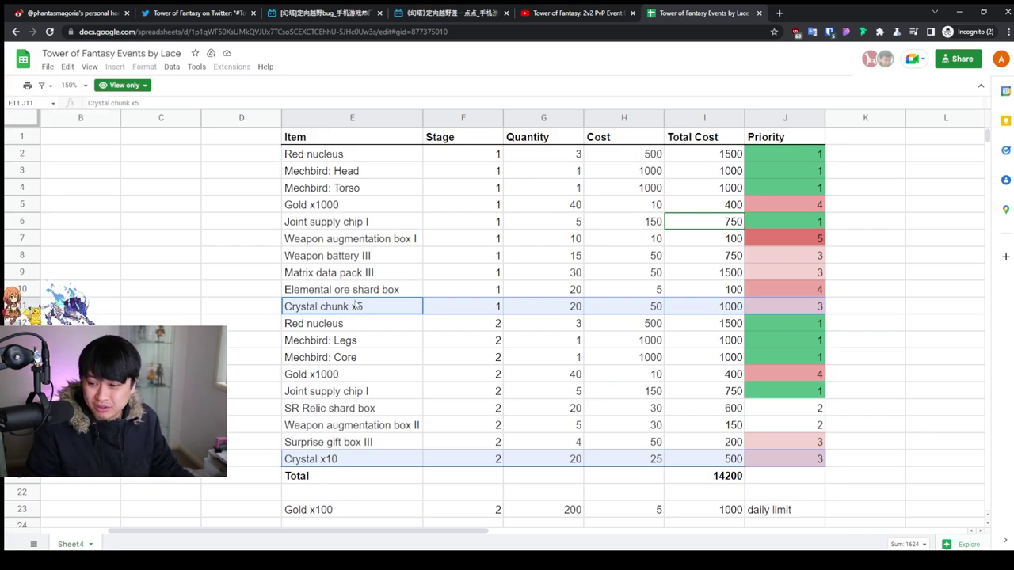
{"action": "left_click", "coordinate": [327, 279]}
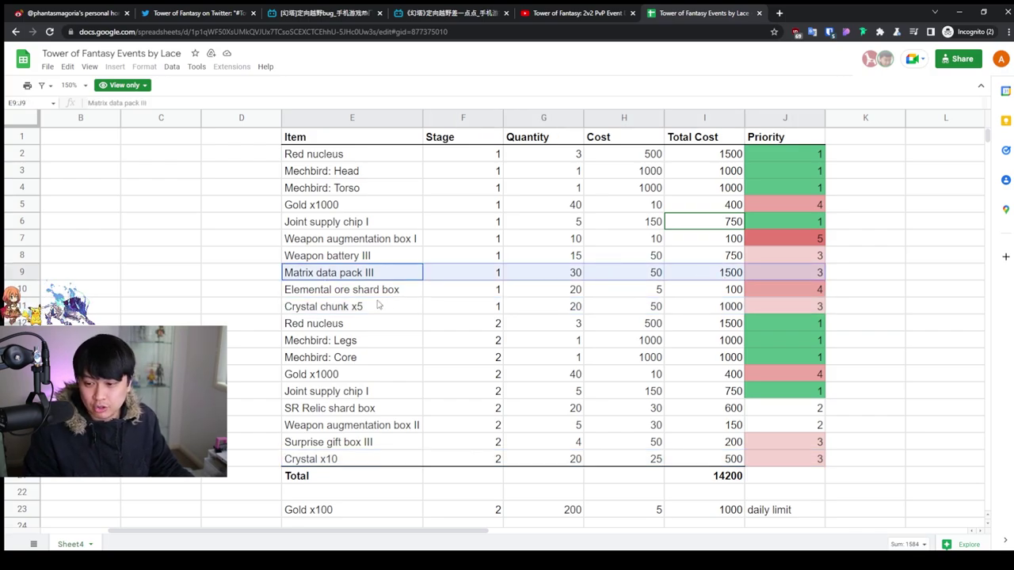
{"action": "left_click_drag", "start_coordinate": [378, 305], "coordinate": [784, 305]}
{"action": "left_click_drag", "start_coordinate": [358, 460], "coordinate": [770, 455]}
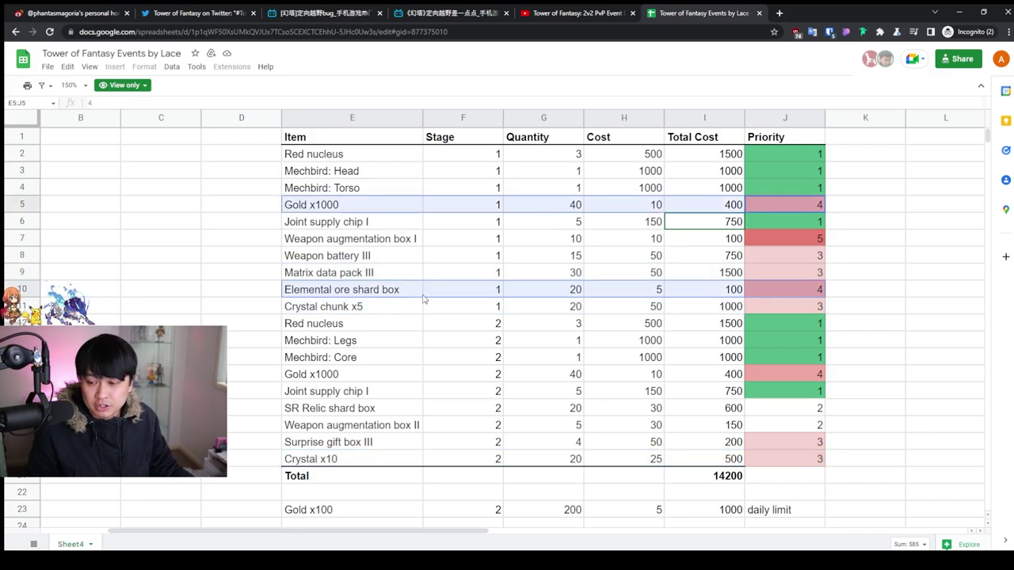
Select the Elemental ore shard box item, and highlight the priority 5 Weapon augmentation box I row.
{"action": "left_click", "coordinate": [303, 297]}
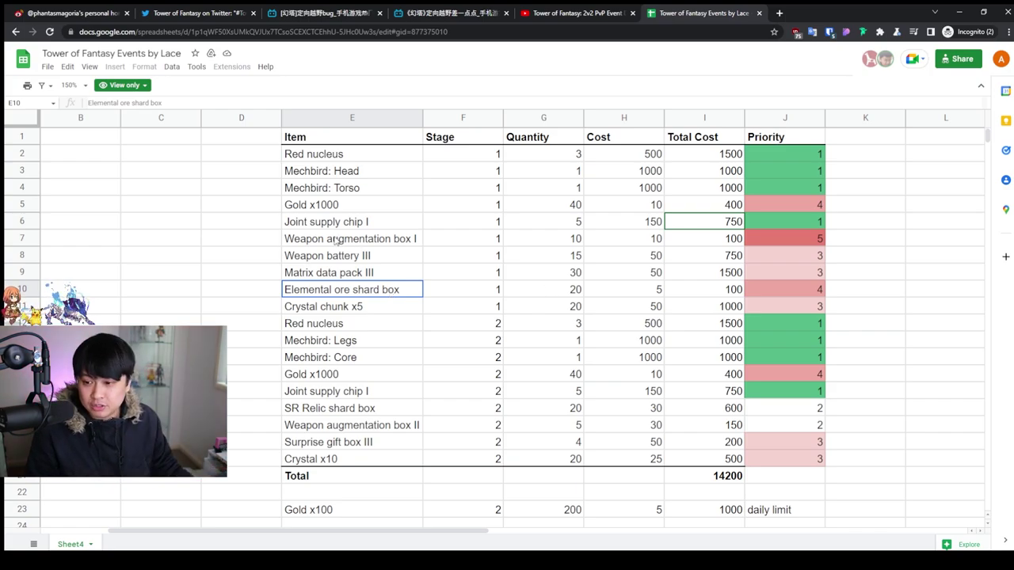
{"action": "left_click_drag", "start_coordinate": [341, 242], "coordinate": [784, 242]}
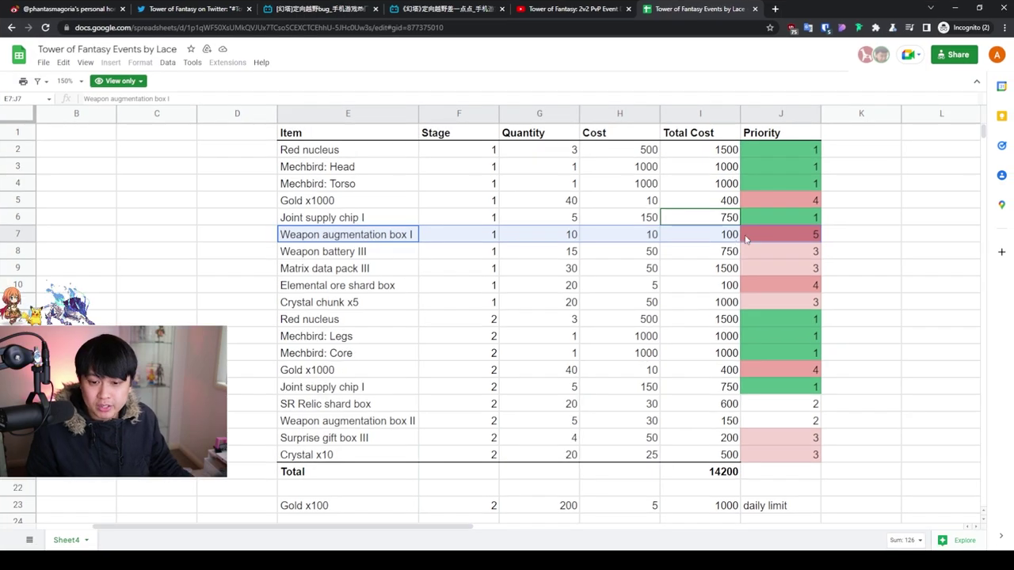
{"action": "left_click_drag", "start_coordinate": [788, 238], "coordinate": [405, 246]}
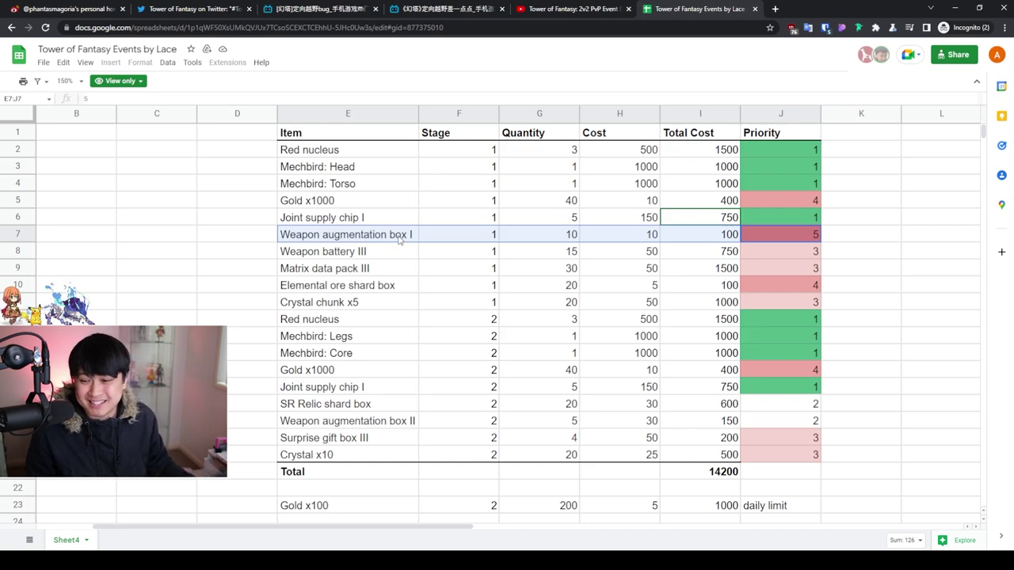
{"action": "left_click", "coordinate": [400, 241]}
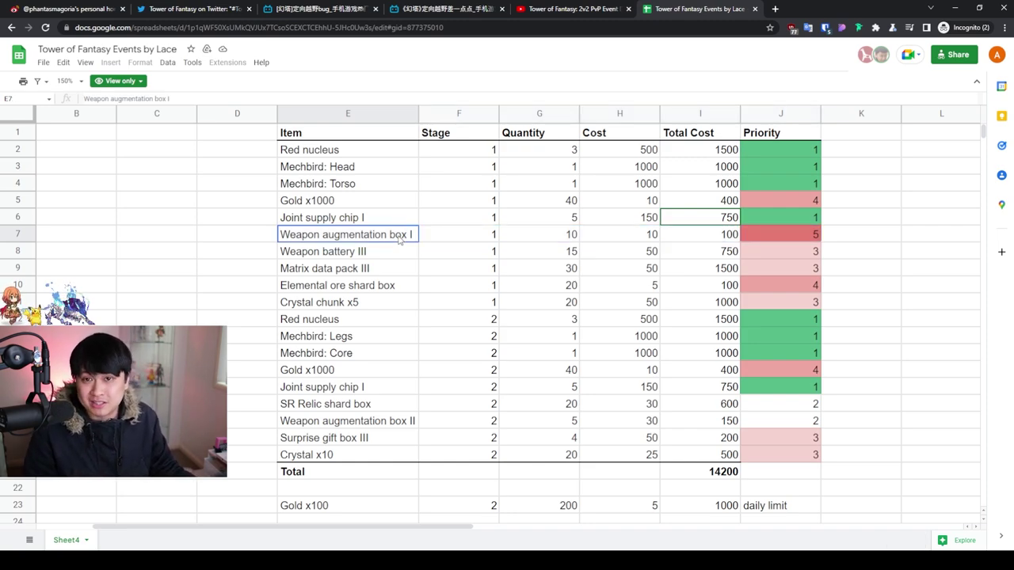
Highlight the Priority column and the whole item table down to its total, and select the total cost amount.
{"action": "left_click", "coordinate": [780, 249]}
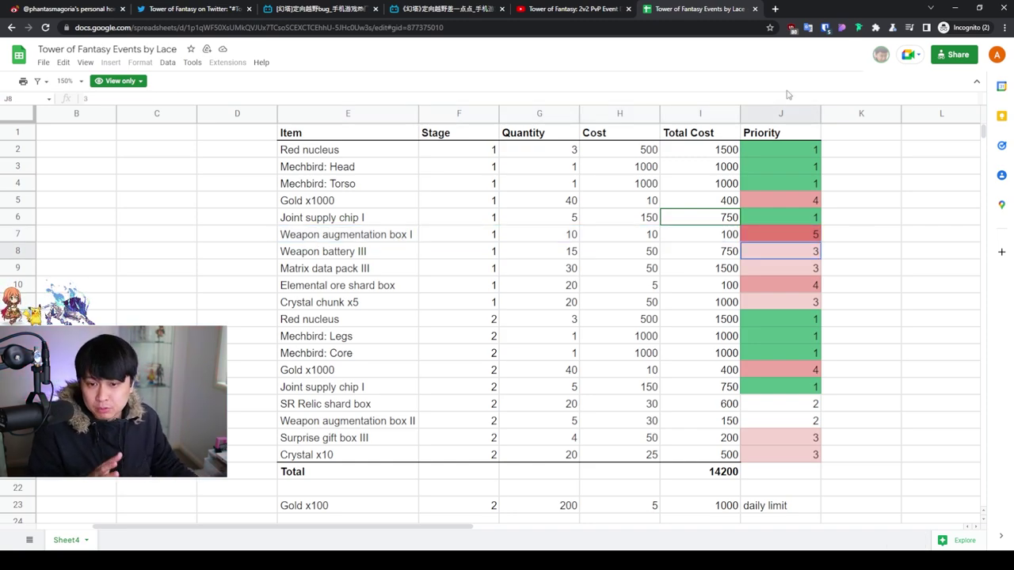
{"action": "left_click_drag", "start_coordinate": [768, 135], "coordinate": [768, 470]}
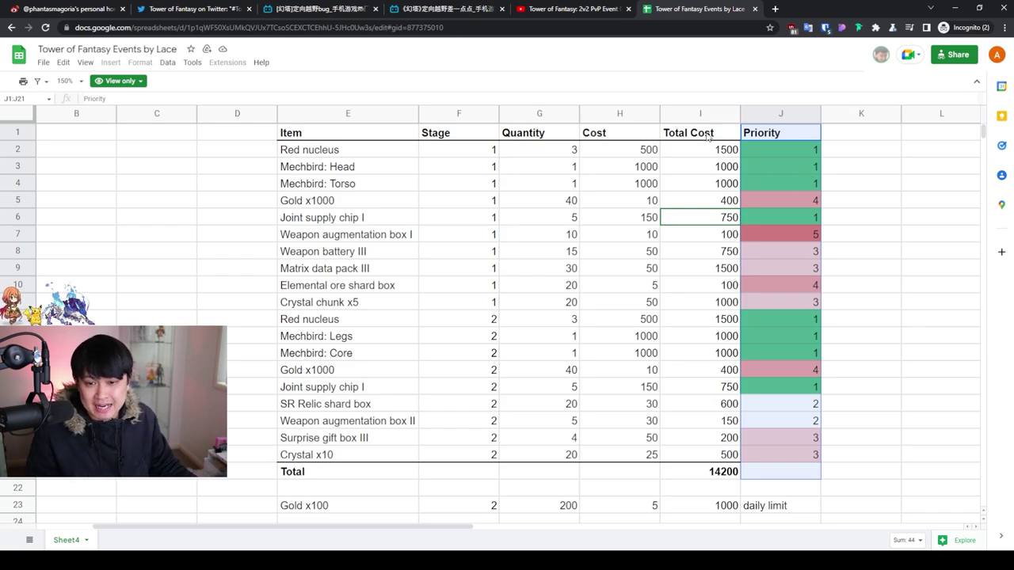
{"action": "left_click_drag", "start_coordinate": [717, 136], "coordinate": [344, 467]}
{"action": "scroll", "coordinate": [623, 385], "scroll_direction": "down", "scroll_amount": 2}
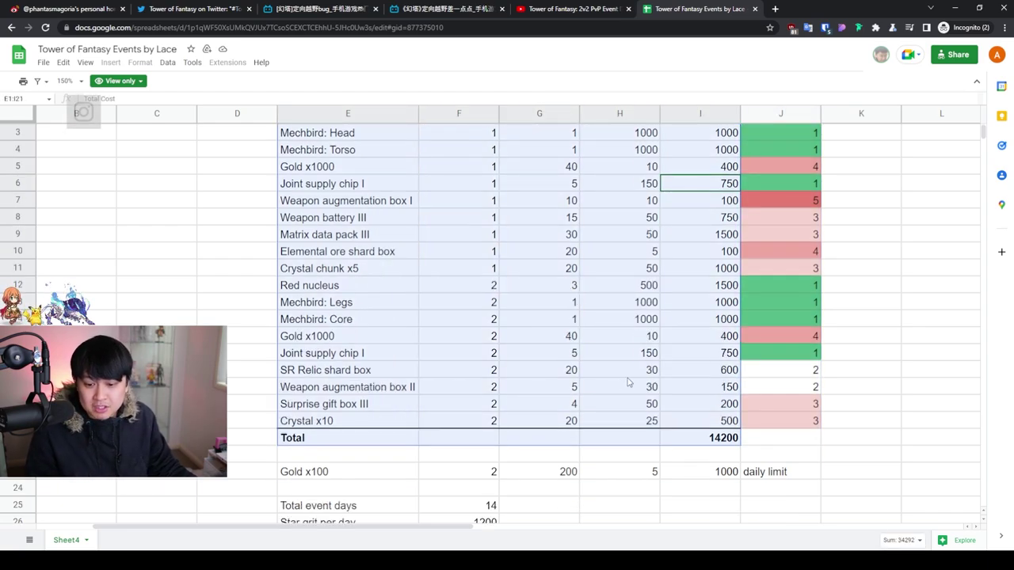
{"action": "left_click", "coordinate": [703, 406]}
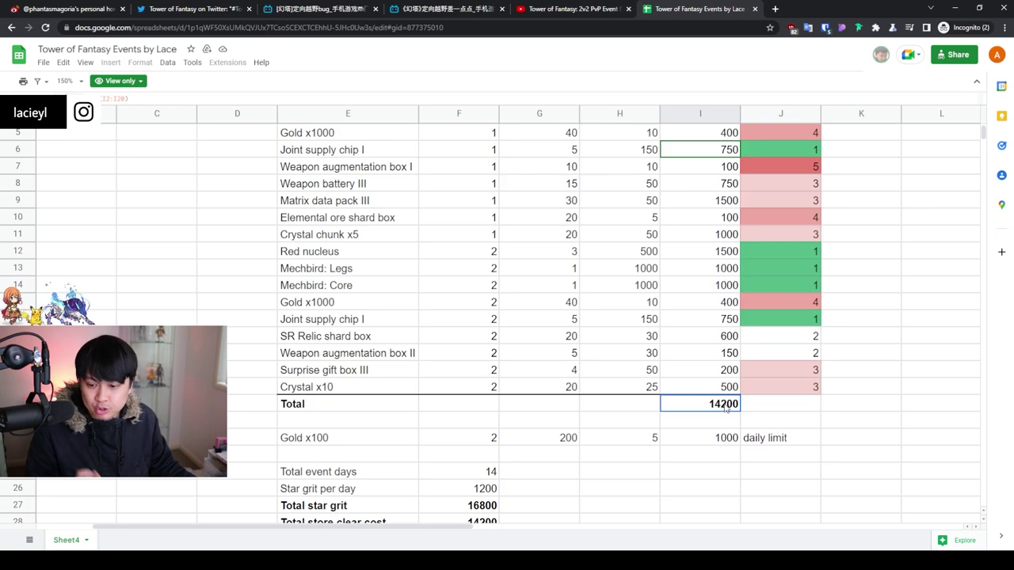
Point out the total event days, the star grit per day and the total star grit in the summary below the table.
{"action": "scroll", "coordinate": [725, 408], "scroll_direction": "down", "scroll_amount": 3}
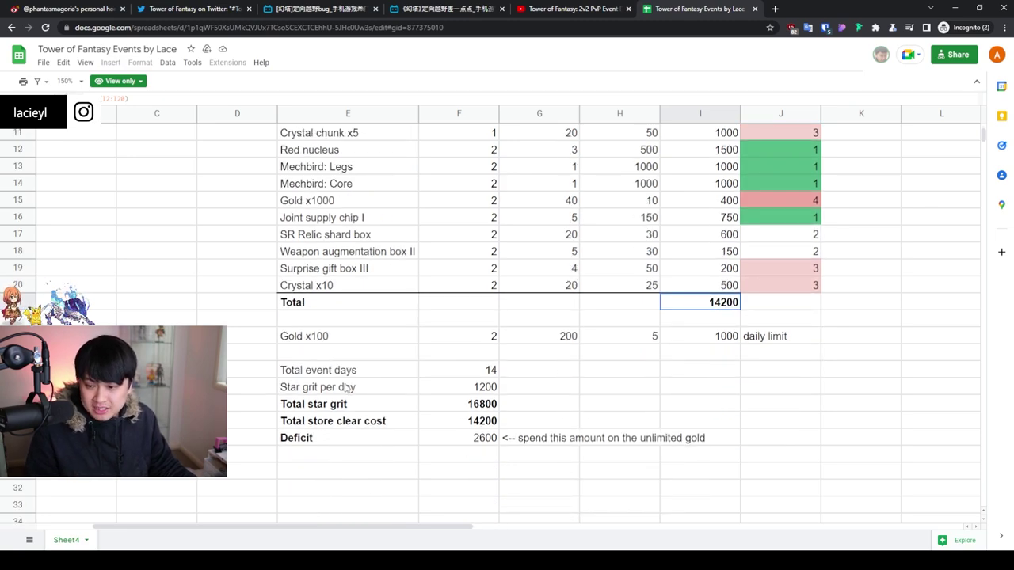
{"action": "left_click", "coordinate": [380, 373]}
{"action": "left_click_drag", "start_coordinate": [380, 372], "coordinate": [480, 373]}
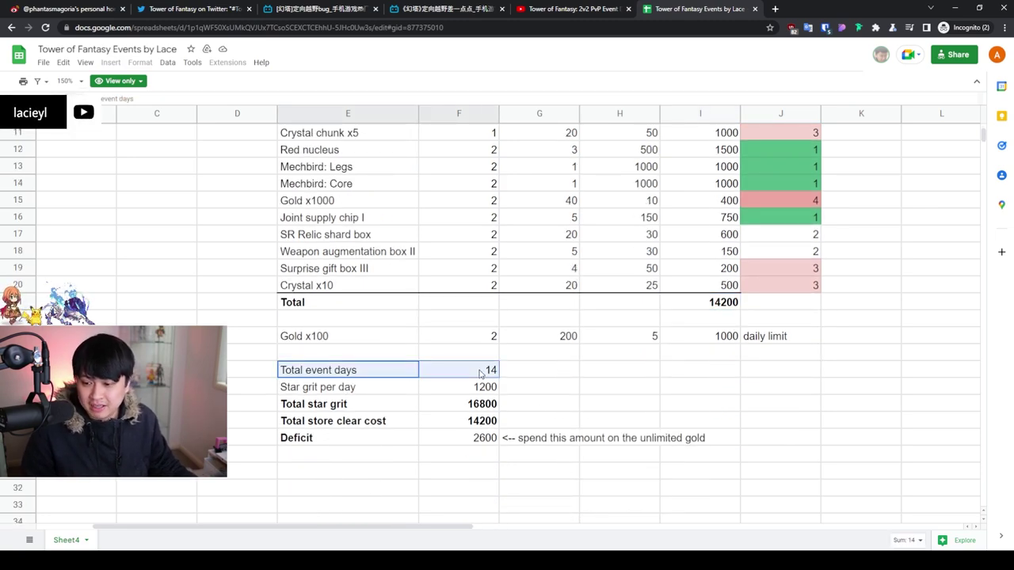
{"action": "left_click", "coordinate": [478, 385]}
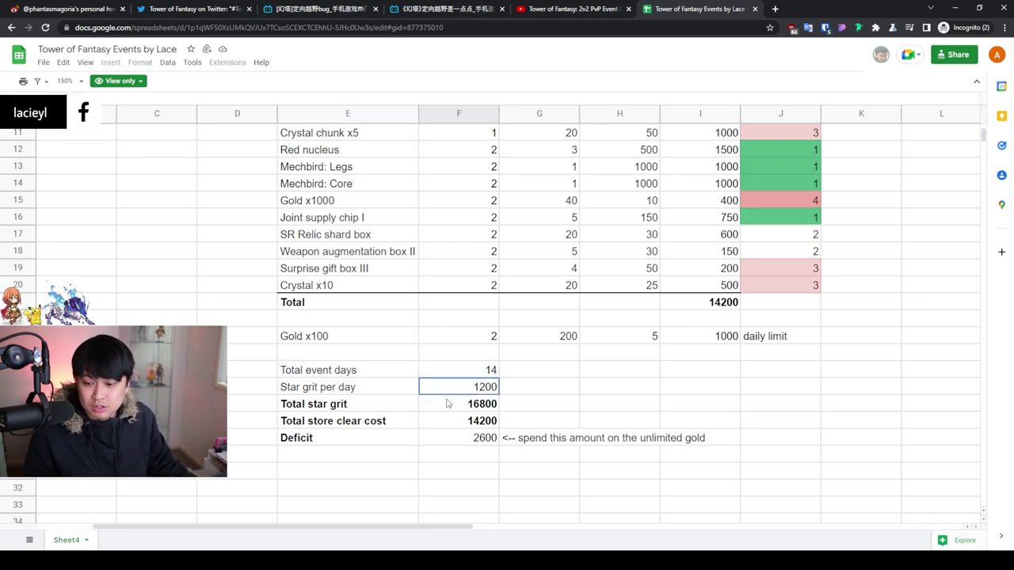
{"action": "left_click", "coordinate": [481, 408]}
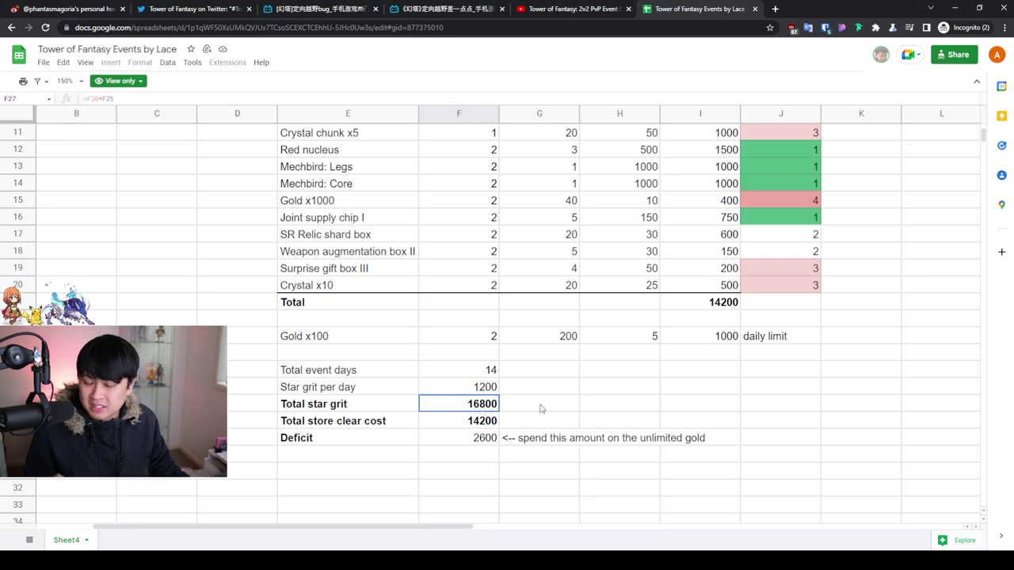
Compare the total store clear cost with the item table's total, and point out the remaining star grit label and amount.
{"action": "left_click", "coordinate": [493, 420]}
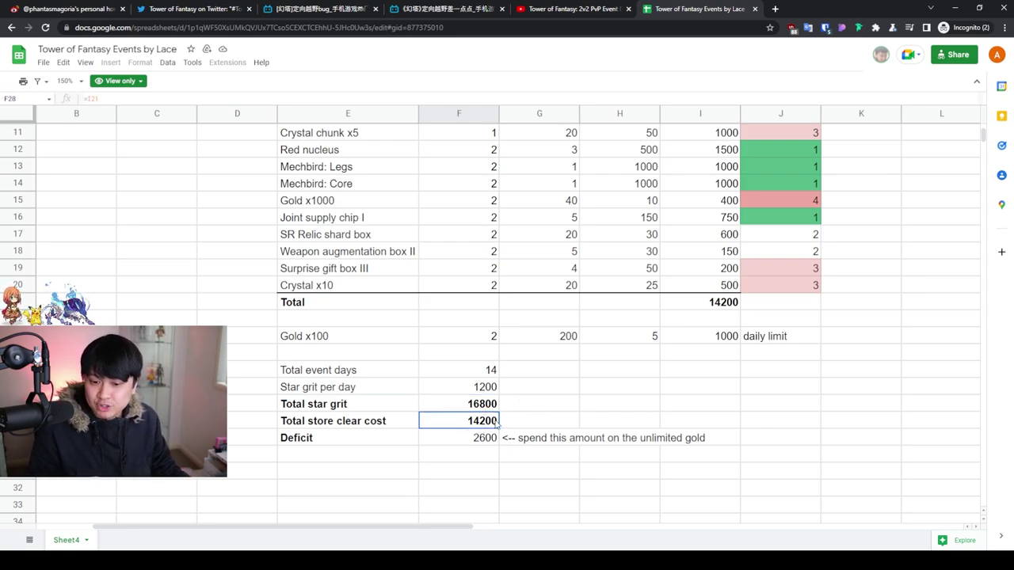
{"action": "left_click", "coordinate": [681, 304], "text": "ctrl"}
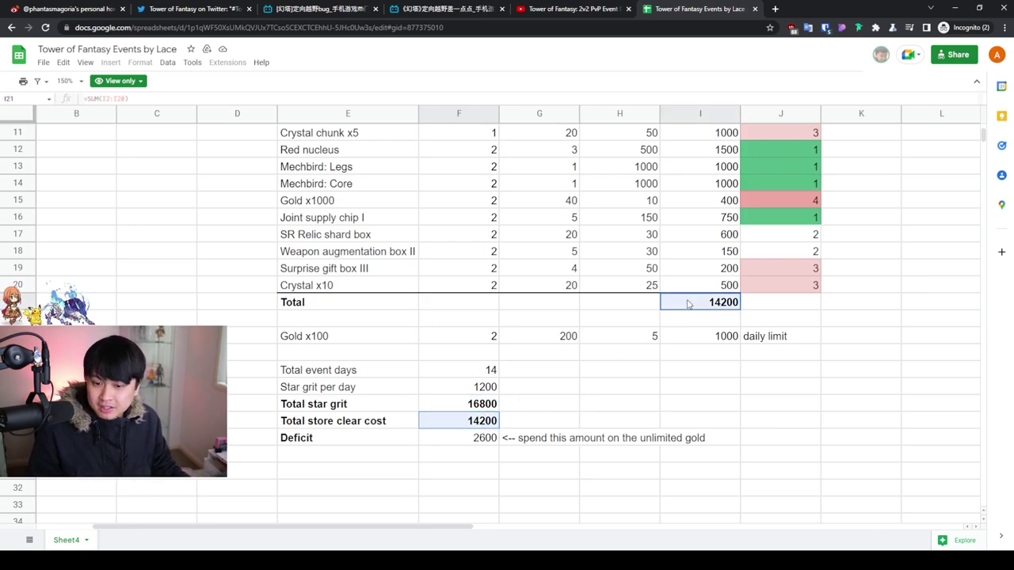
{"action": "left_click", "coordinate": [486, 440]}
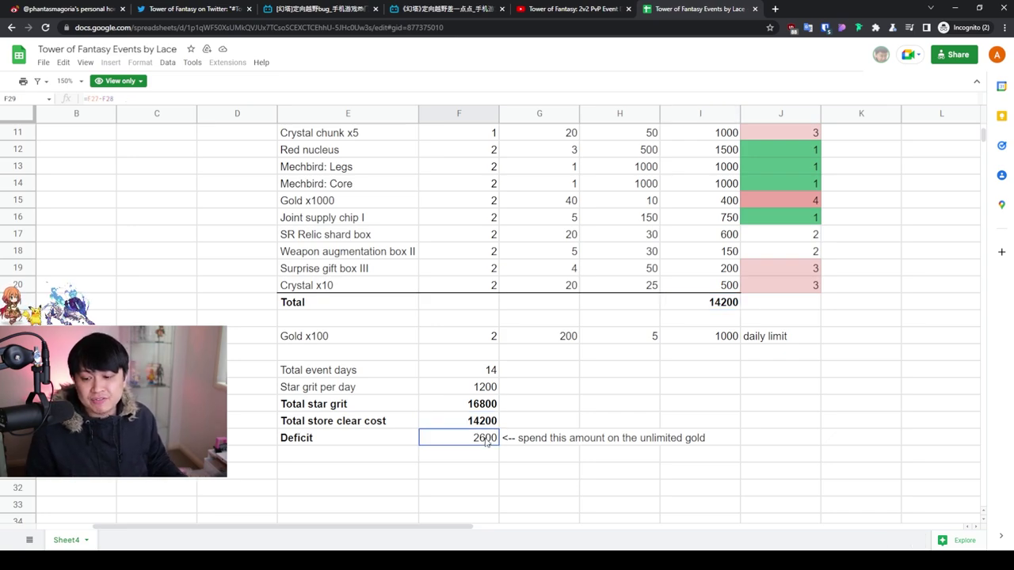
{"action": "left_click", "coordinate": [356, 442]}
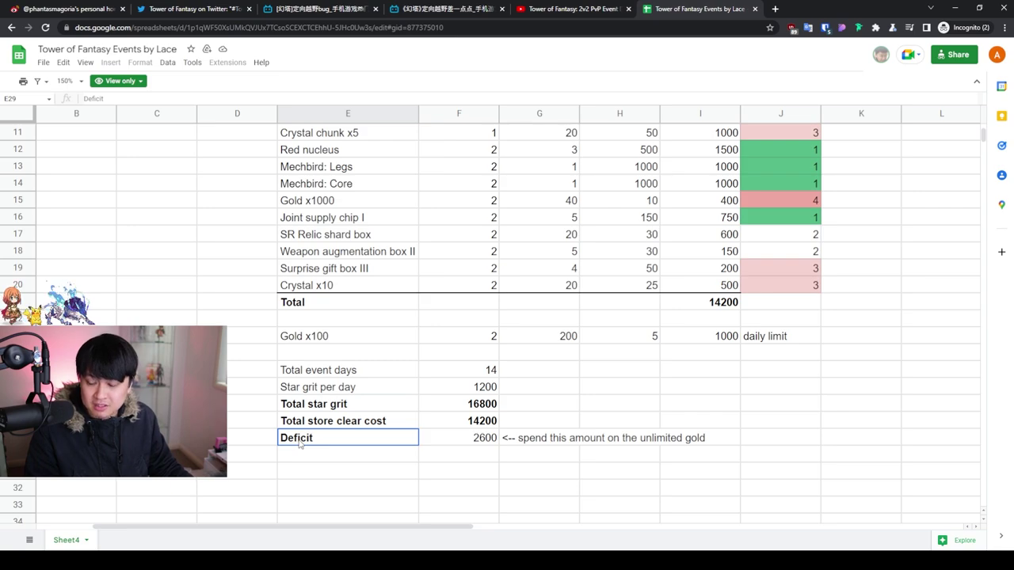
{"action": "left_click", "coordinate": [495, 442]}
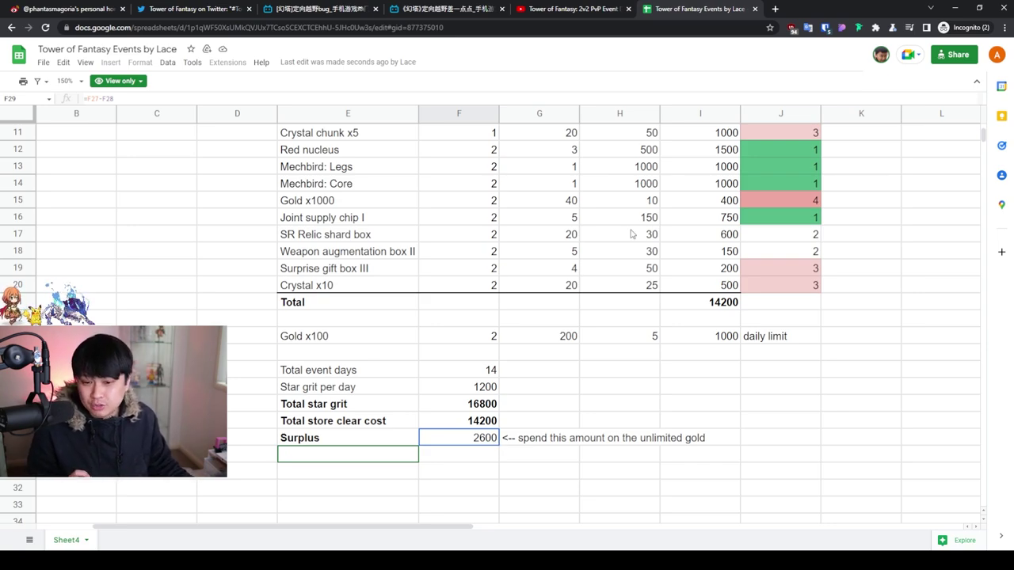
Highlight the stage 1 rows from Weapon augmentation box I to Matrix data pack III, and select the total star grit amount.
{"action": "scroll", "coordinate": [720, 234], "scroll_direction": "up", "scroll_amount": 3}
{"action": "scroll", "coordinate": [784, 190], "scroll_direction": "up", "scroll_amount": 1}
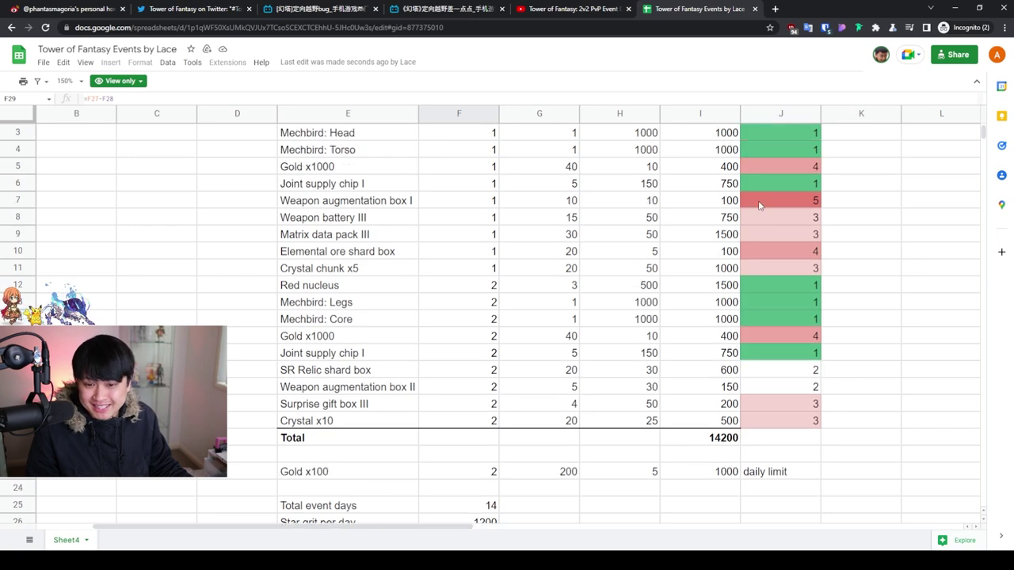
{"action": "left_click_drag", "start_coordinate": [782, 202], "coordinate": [351, 240]}
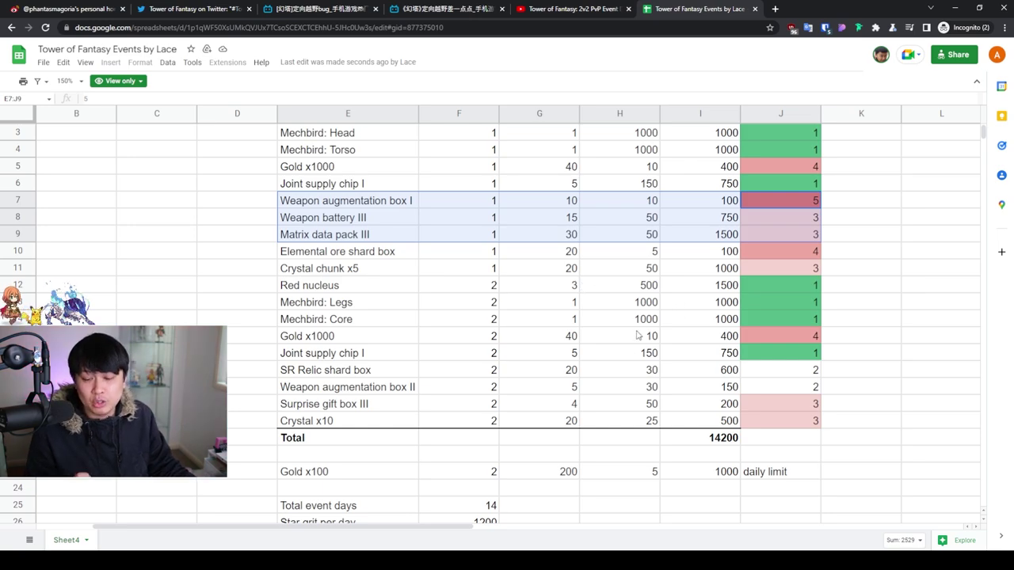
{"action": "scroll", "coordinate": [638, 336], "scroll_direction": "down", "scroll_amount": 2}
{"action": "mouse_move", "coordinate": [448, 441]}
{"action": "left_mouse_down"}
{"action": "mouse_move", "coordinate": [388, 442]}
{"action": "mouse_move", "coordinate": [450, 442]}
{"action": "left_mouse_up"}
{"action": "scroll", "coordinate": [497, 430], "scroll_direction": "down", "scroll_amount": 1}
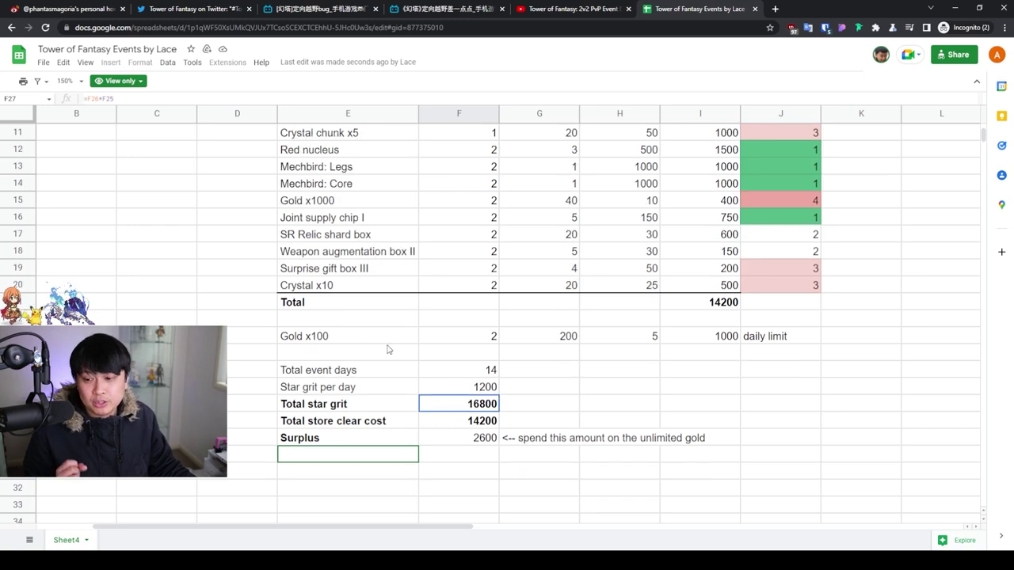
Point out the daily-limited Gold x100 item with its quantity, cost and total cost.
{"action": "left_click", "coordinate": [352, 339]}
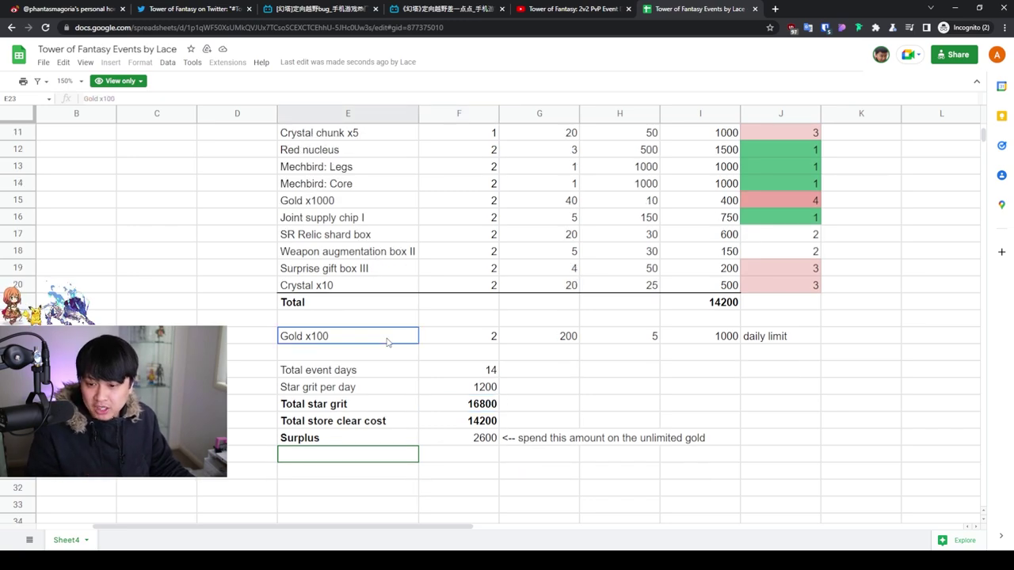
{"action": "left_click", "coordinate": [546, 342]}
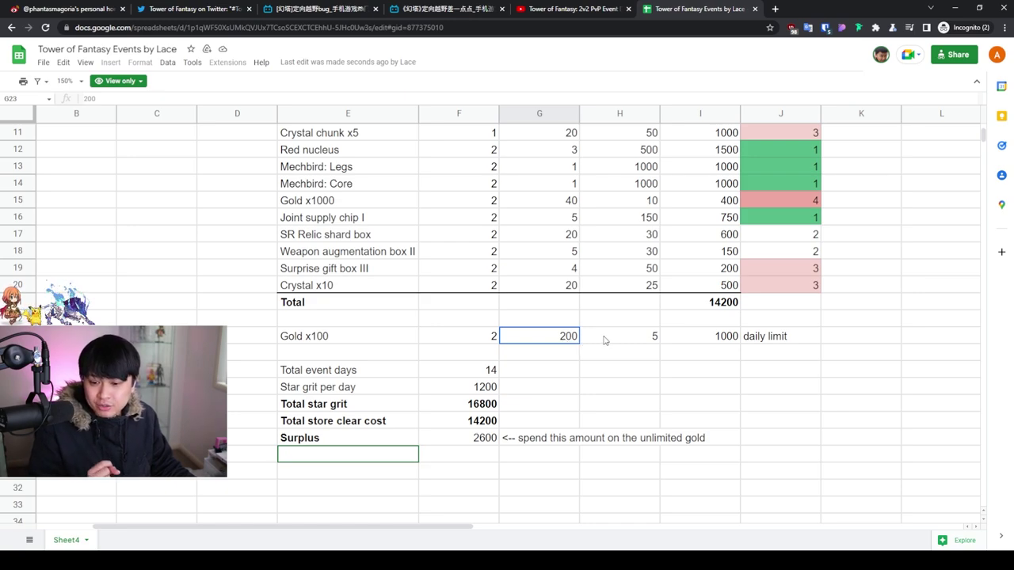
{"action": "left_click", "coordinate": [654, 336]}
{"action": "key", "text": "Right"}
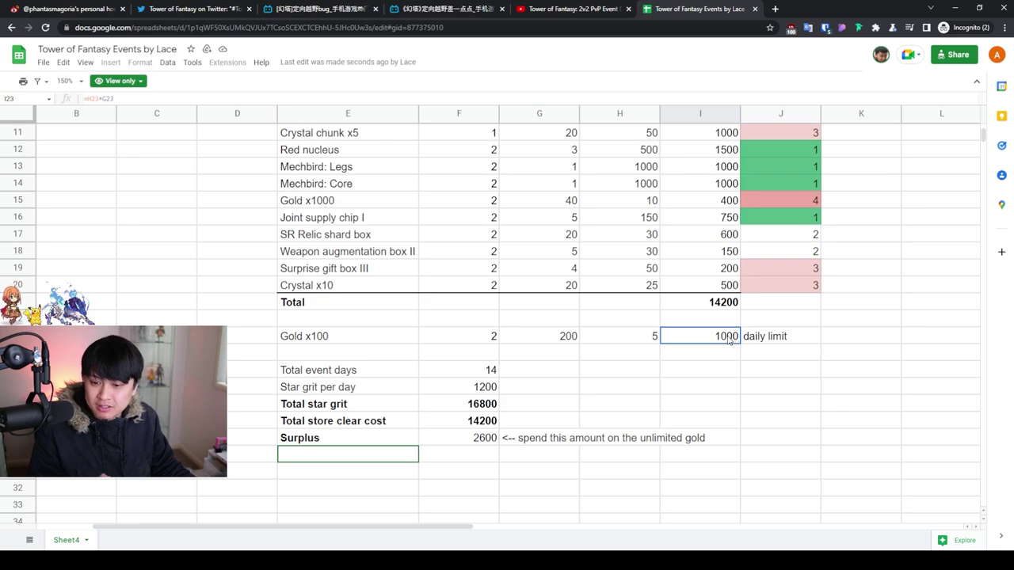
{"action": "left_click", "coordinate": [332, 339]}
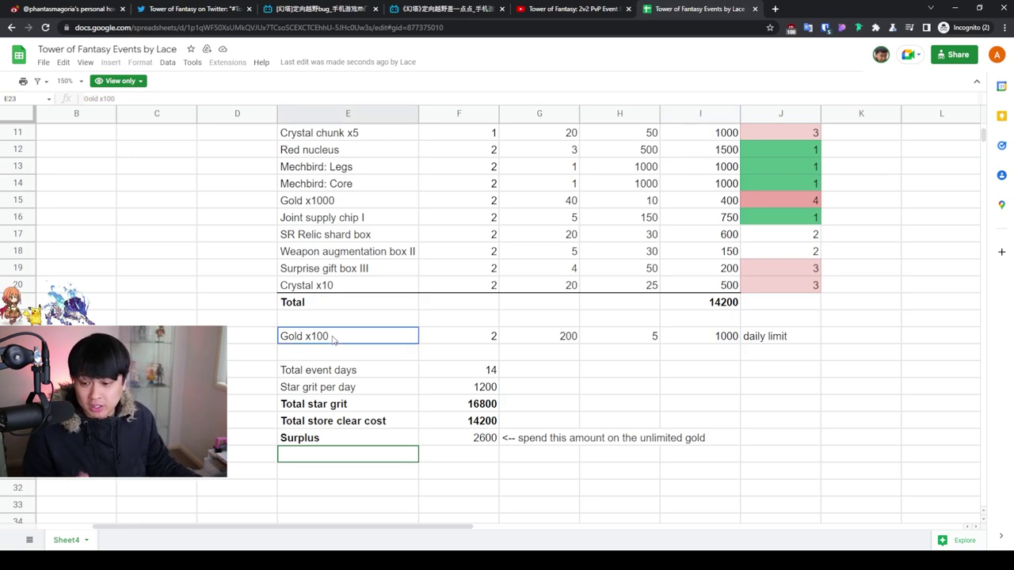
Highlight all store items of both stages, and the separate Gold x100 row from item to total cost.
{"action": "scroll", "coordinate": [562, 250], "scroll_direction": "up", "scroll_amount": 5}
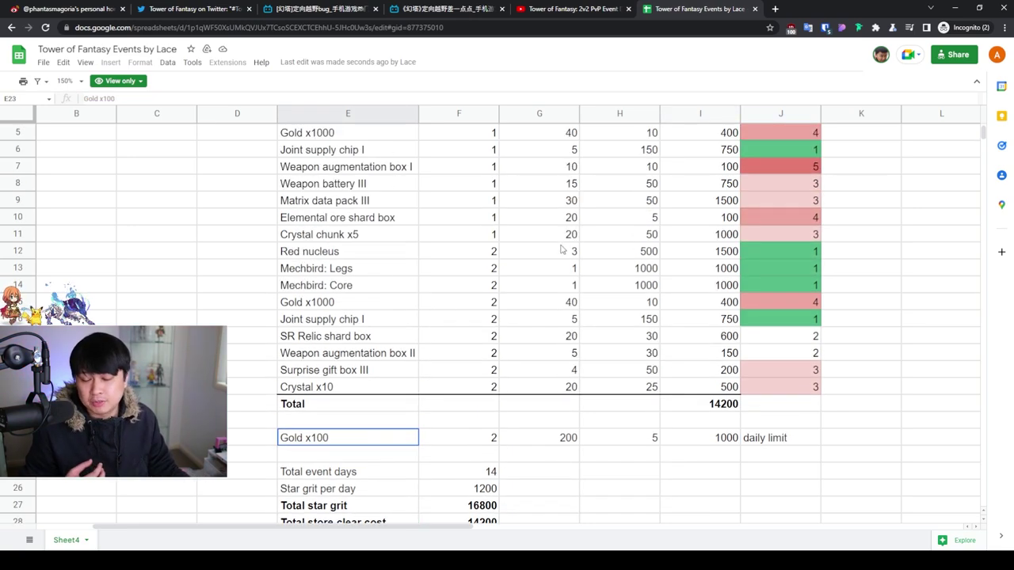
{"action": "left_click_drag", "start_coordinate": [769, 148], "coordinate": [340, 455]}
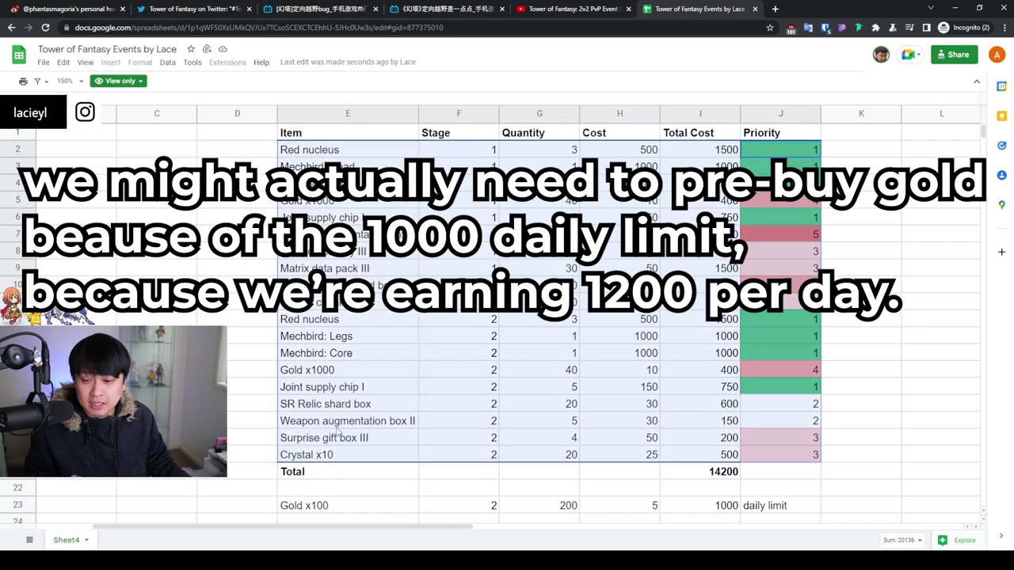
{"action": "scroll", "coordinate": [367, 419], "scroll_direction": "down", "scroll_amount": 1}
{"action": "scroll", "coordinate": [366, 420], "scroll_direction": "down", "scroll_amount": 2}
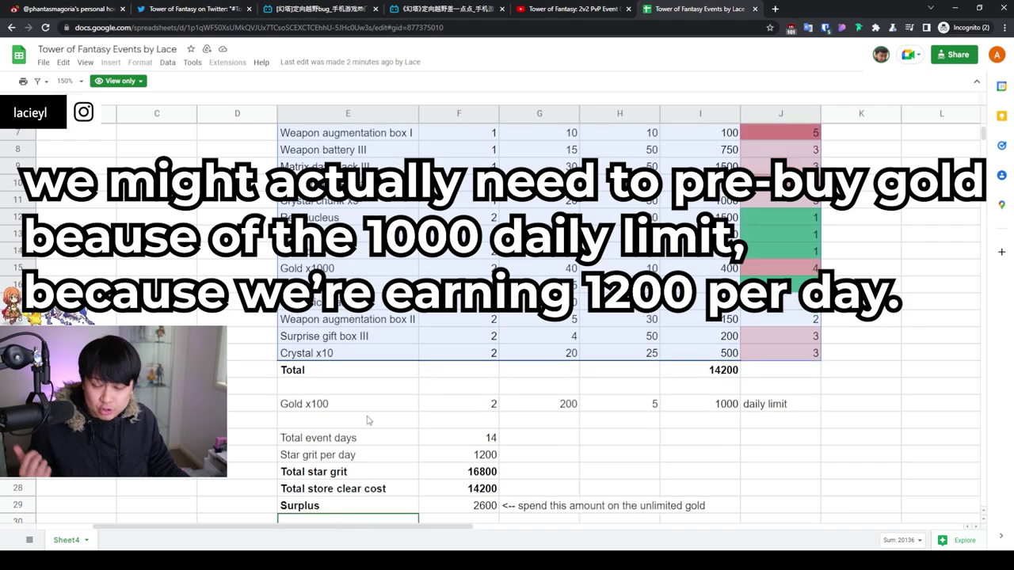
{"action": "left_click_drag", "start_coordinate": [700, 370], "coordinate": [331, 379]}
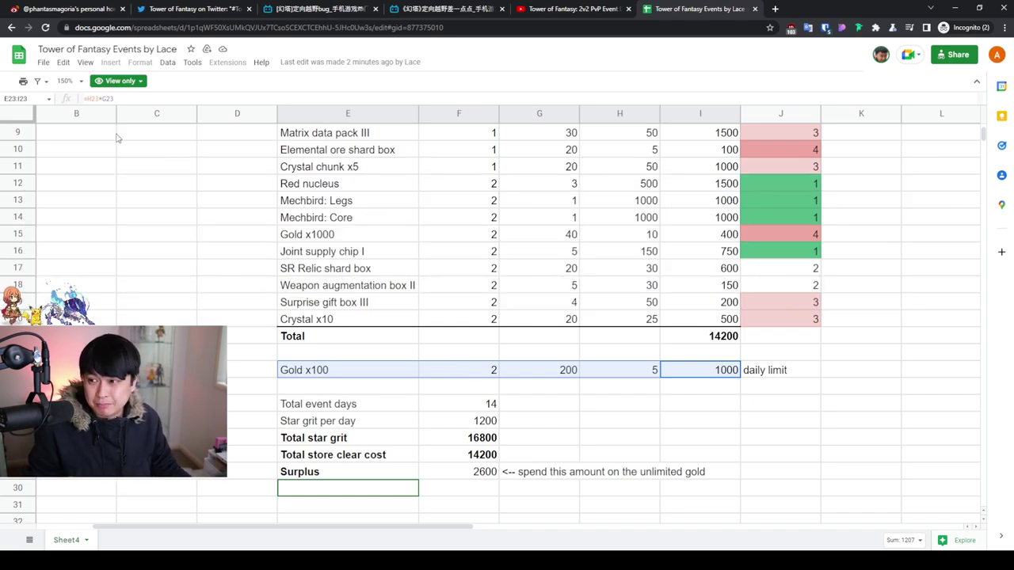
Glance at the Weibo page and return to the beginning of the store item table in the spreadsheet.
{"action": "left_click", "coordinate": [107, 10]}
{"action": "scroll", "coordinate": [465, 217], "scroll_direction": "up", "scroll_amount": 3}
{"action": "key", "text": "ctrl+shift+Tab"}
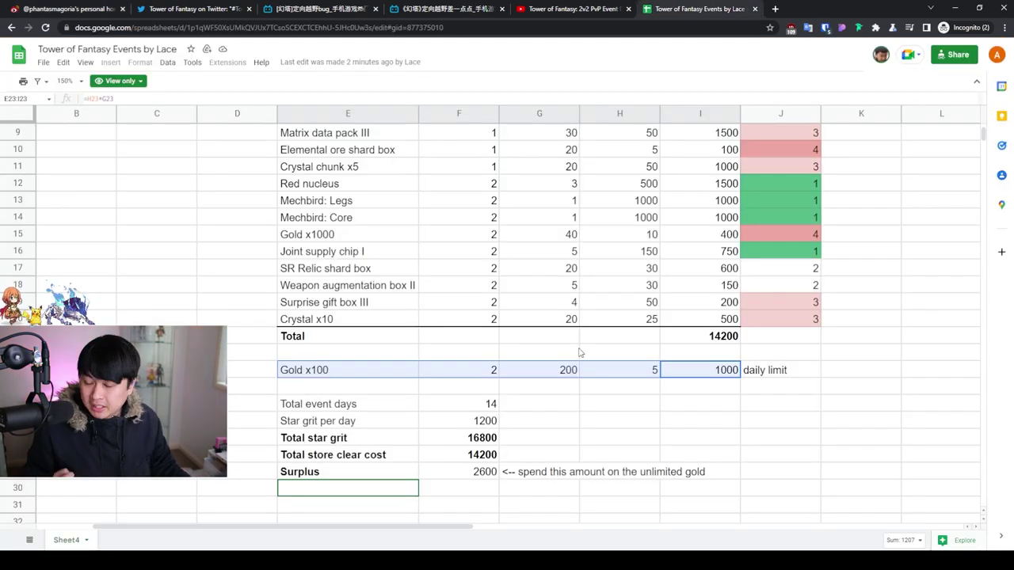
{"action": "scroll", "coordinate": [579, 351], "scroll_direction": "up", "scroll_amount": 5}
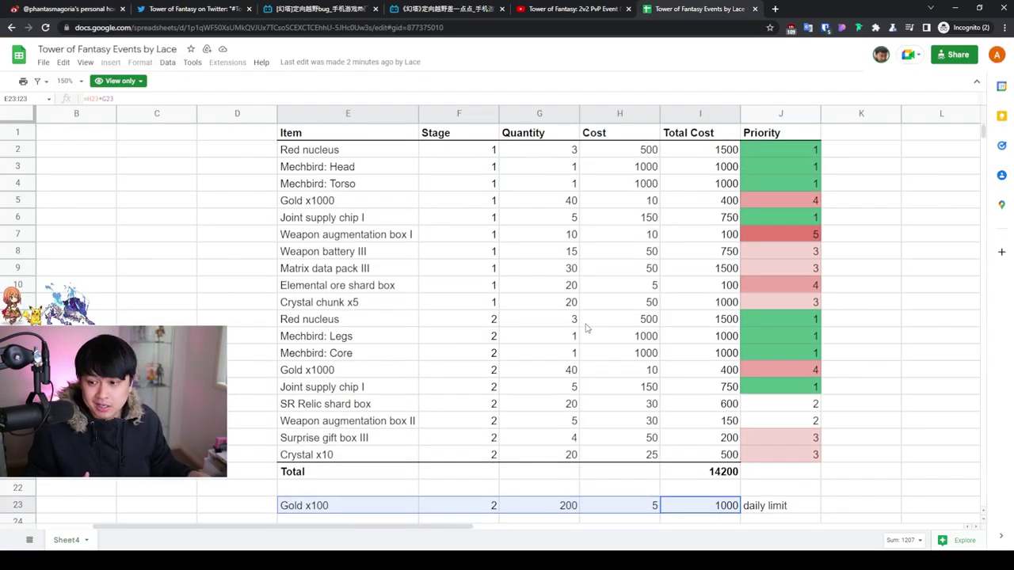
View the Mechbird vehicle image on Weibo and the Road of Strife announcement on Twitter.
{"action": "key", "text": "ctrl+Tab"}
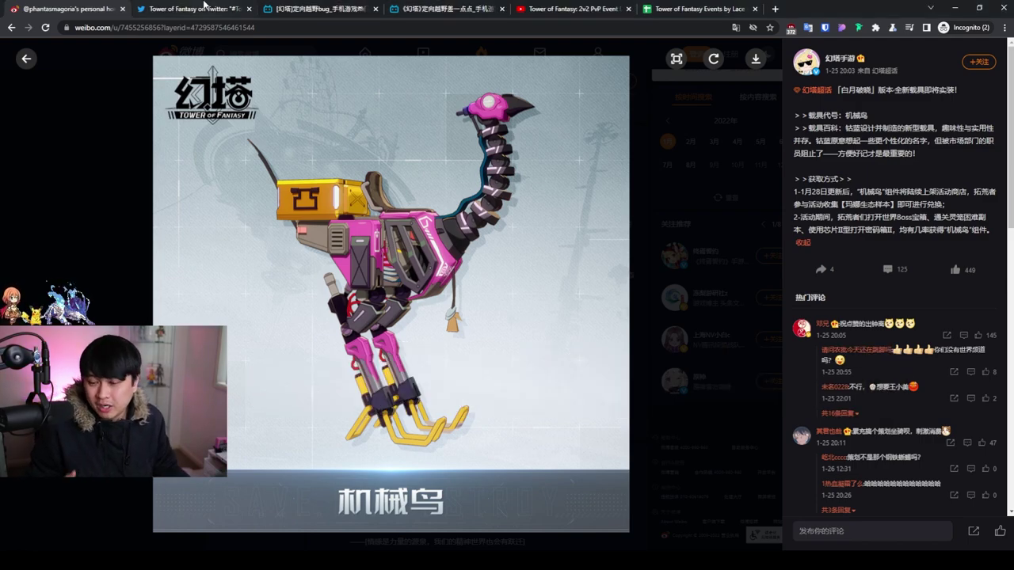
{"action": "left_click", "coordinate": [204, 6]}
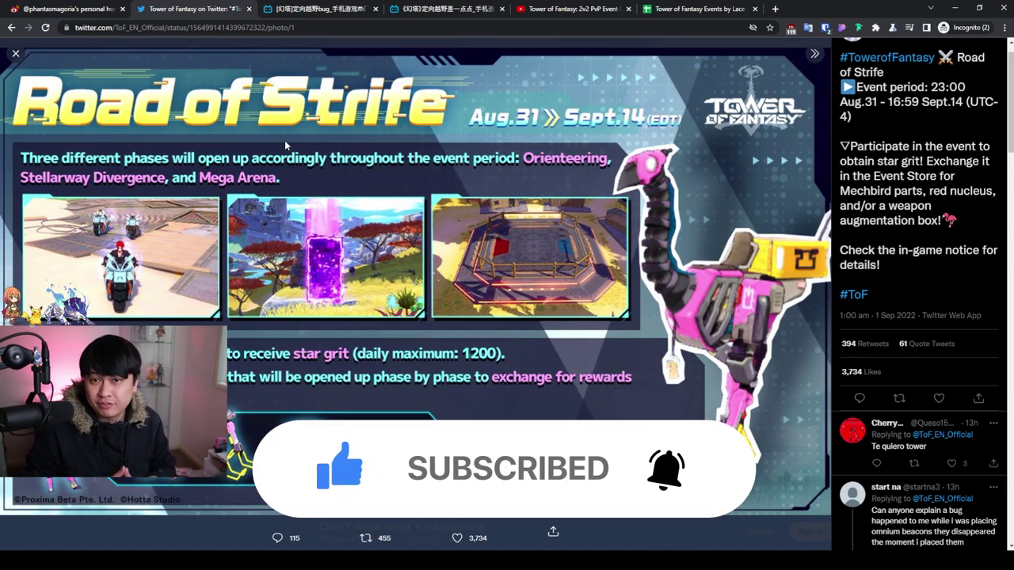
{"action": "left_click", "coordinate": [266, 7]}
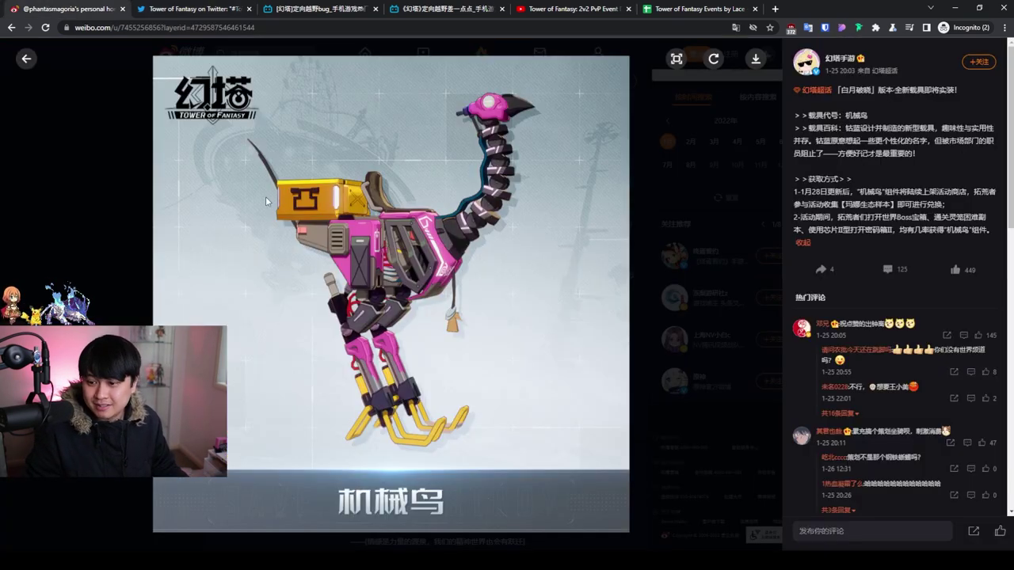